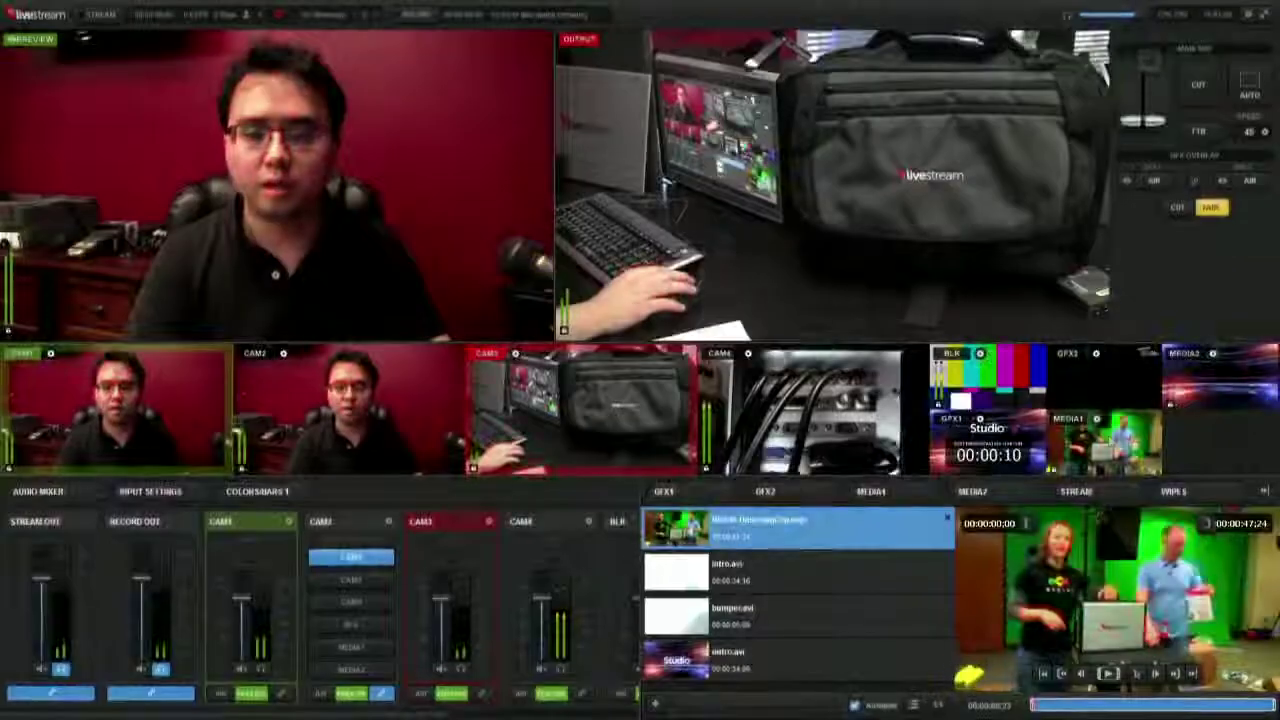
- Air the HD500-UnboxingClip.mov clip from MEDIA1 on the live output
{"action": "double_click", "coordinate": [1108, 440]}
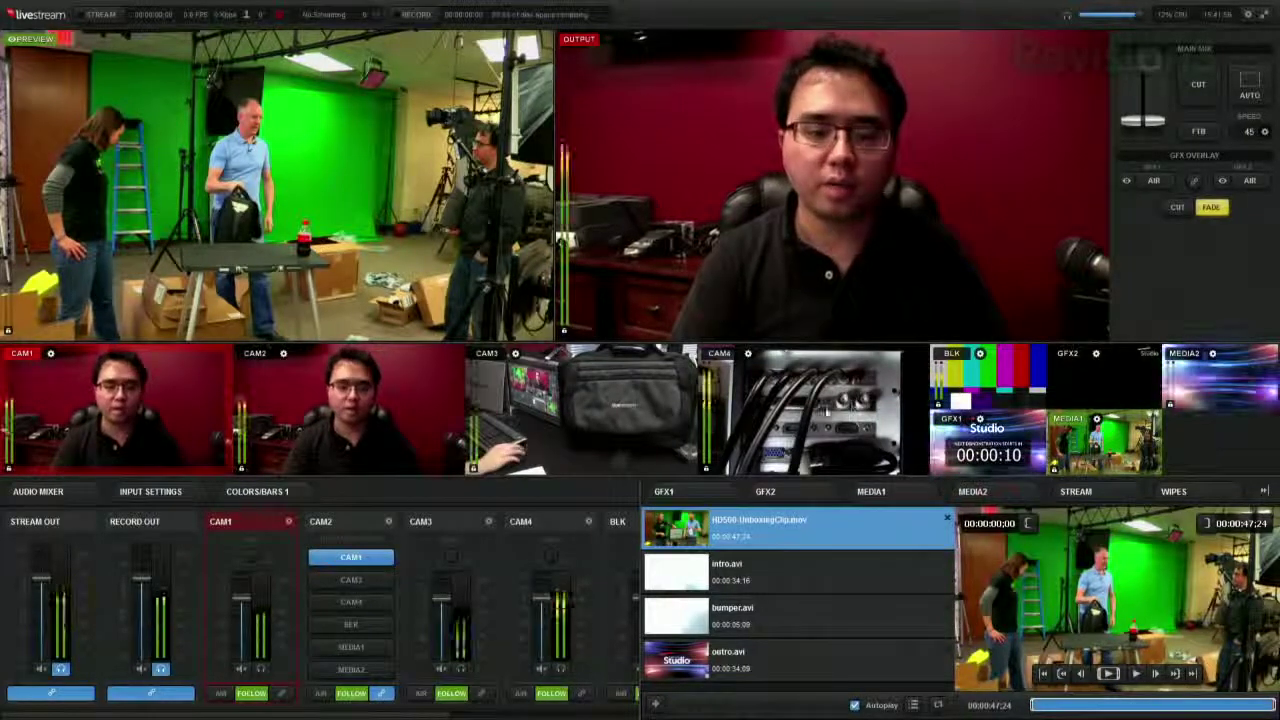
- Cut the live output to CAM4, back to CAM1, then to the BLK colour bars
{"action": "double_click", "coordinate": [826, 410]}
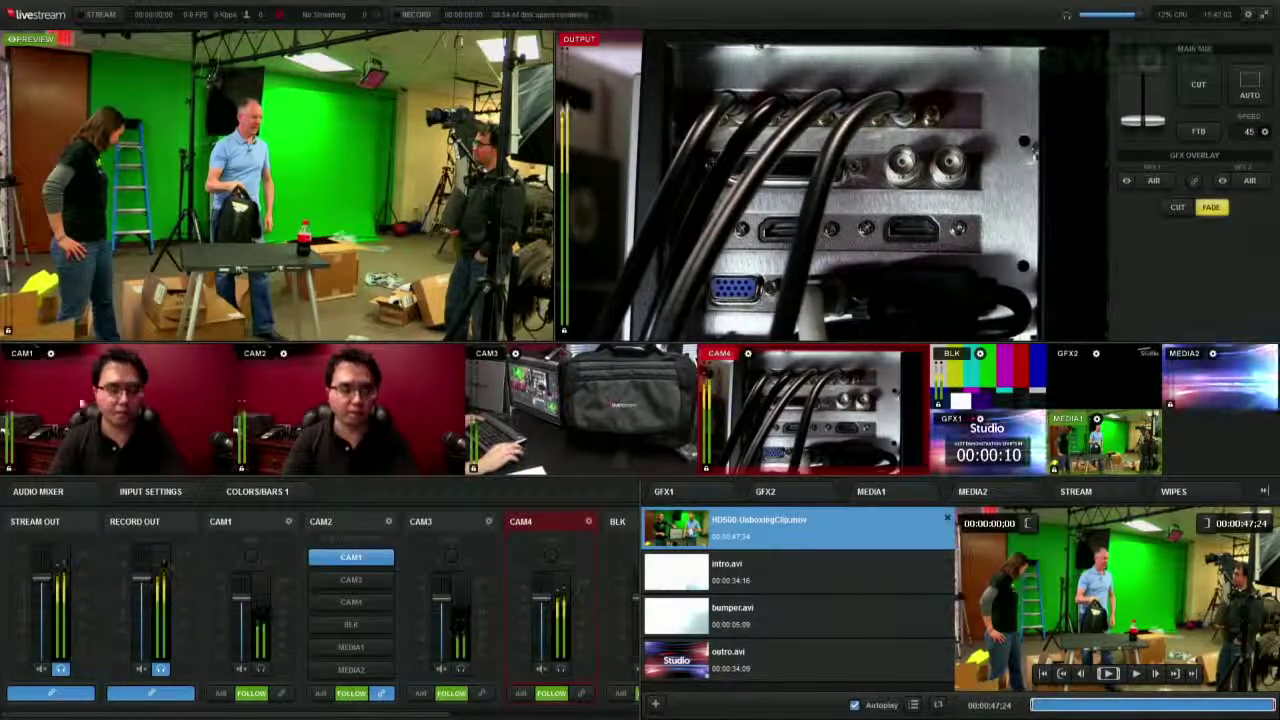
{"action": "double_click", "coordinate": [78, 393]}
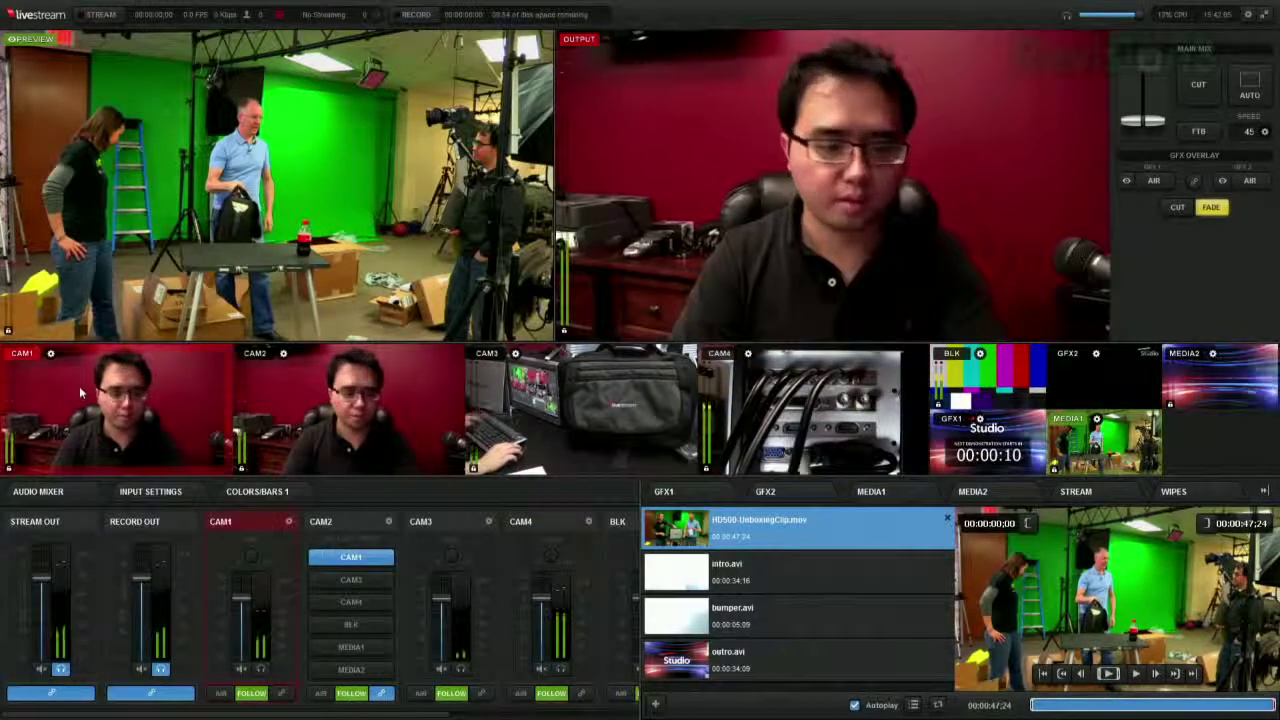
{"action": "left_click", "coordinate": [80, 386]}
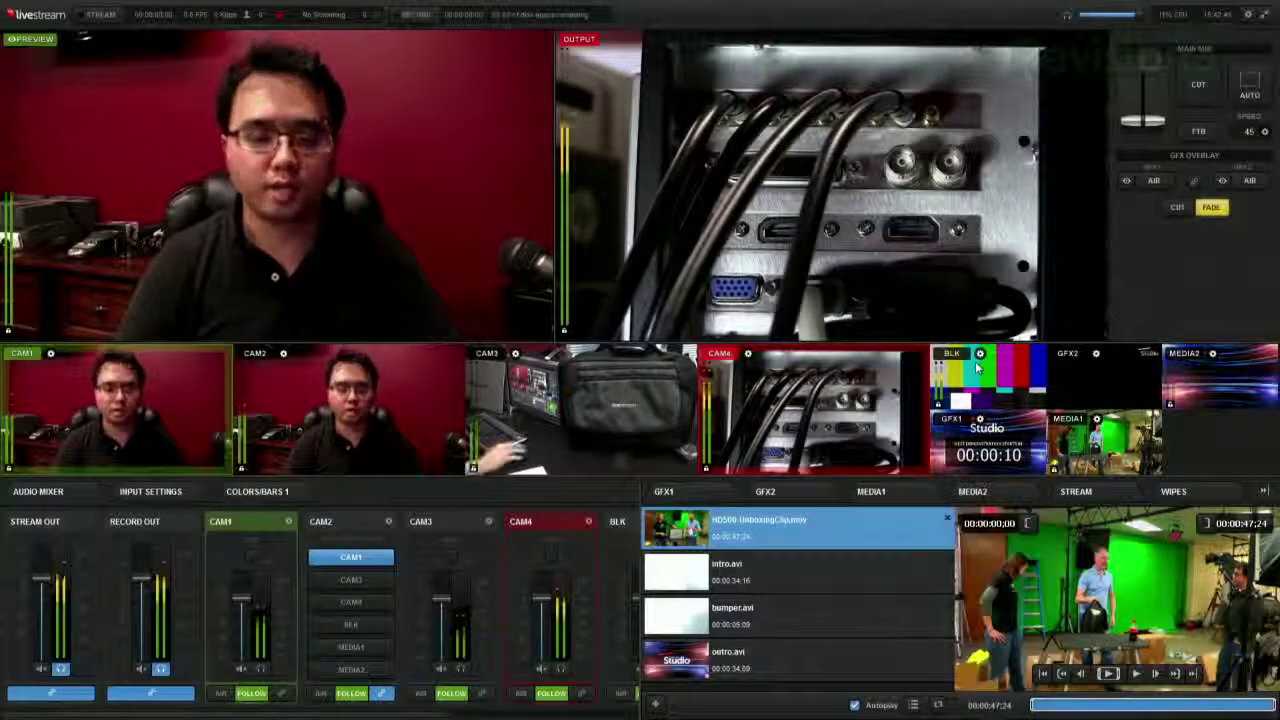
{"action": "left_click", "coordinate": [978, 368]}
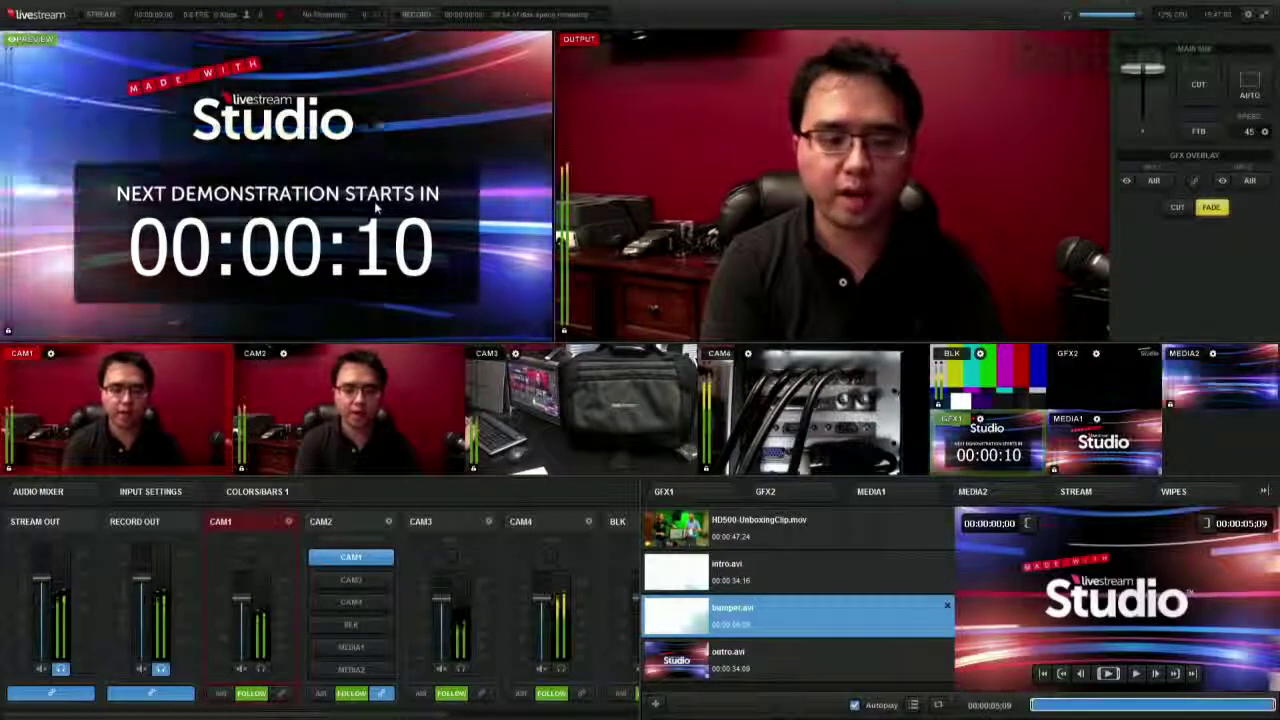
- Fade to the countdown, play bumper.avi from its first frame, then fade back to CAM1
{"action": "key", "text": "Return"}
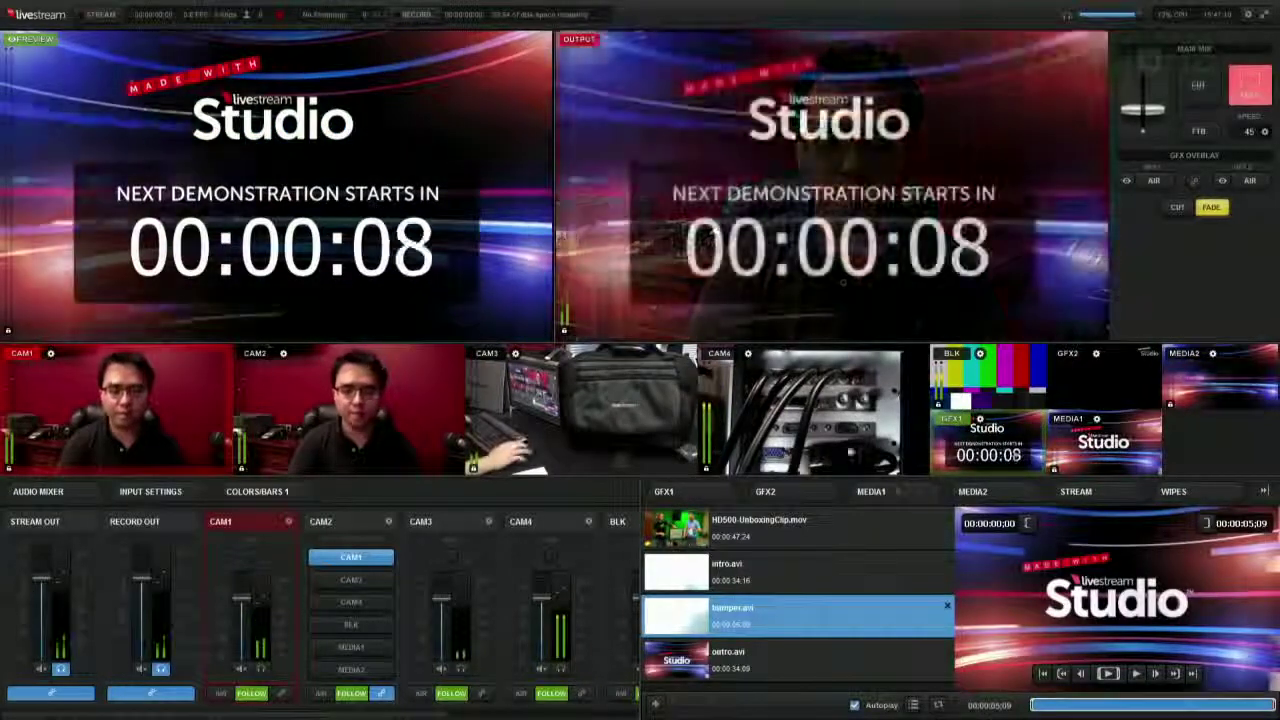
{"action": "key", "text": "1"}
{"action": "left_click", "coordinate": [1115, 455]}
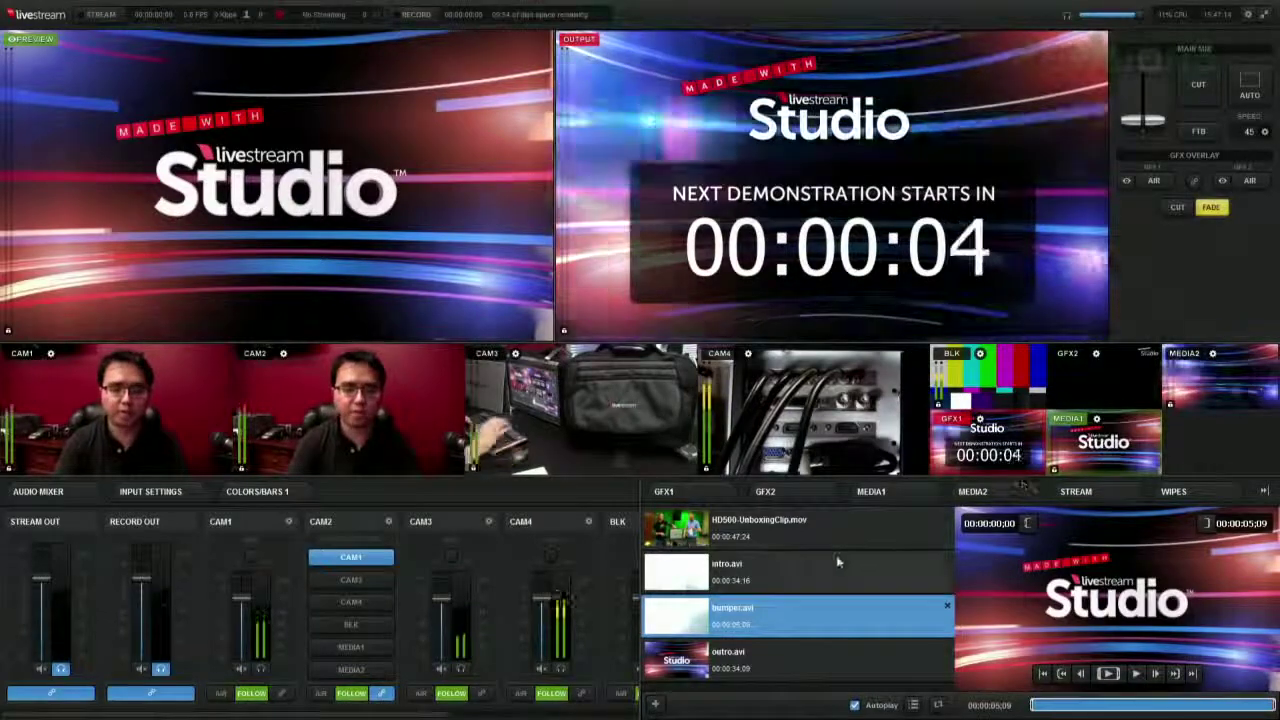
{"action": "left_click", "coordinate": [1066, 675]}
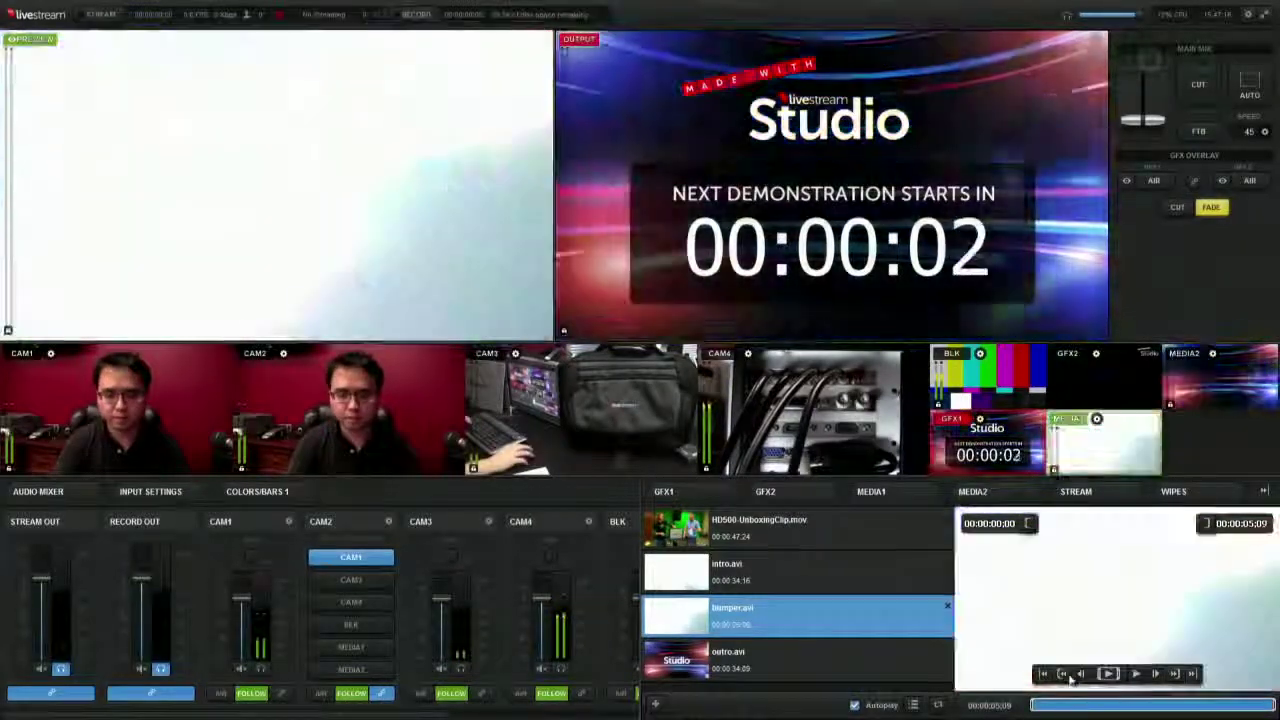
{"action": "key", "text": "space"}
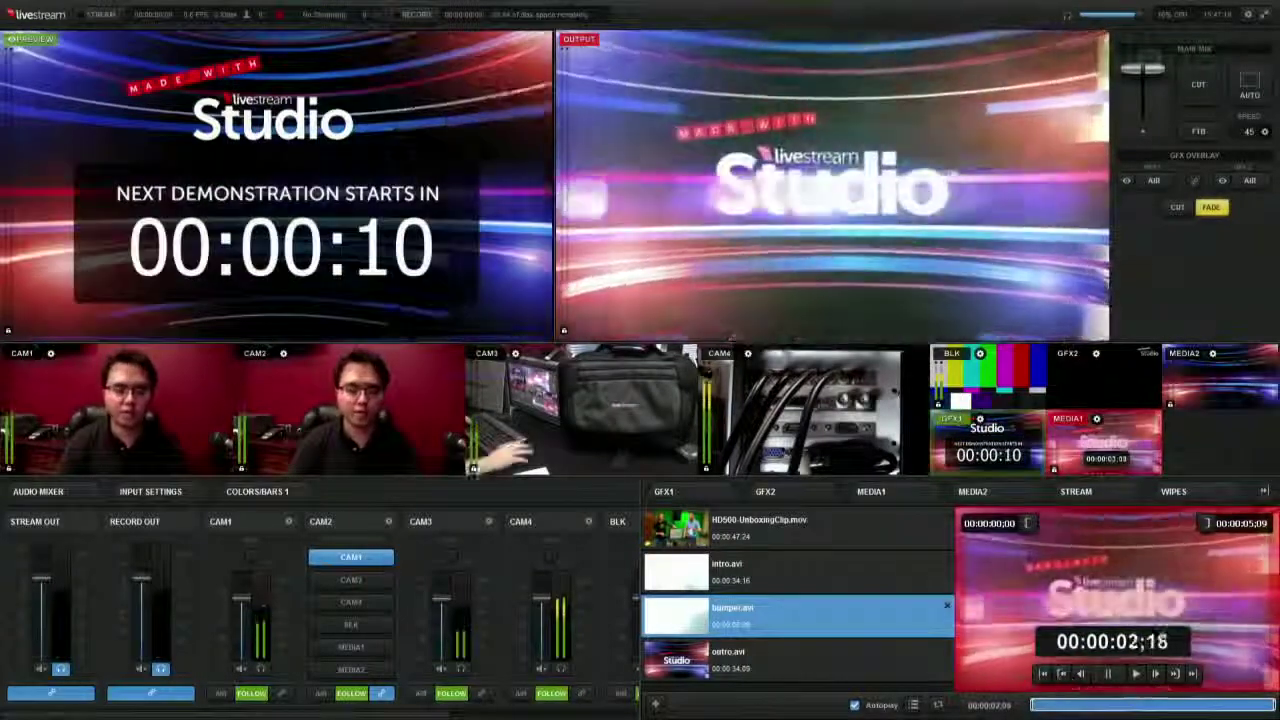
{"action": "left_click", "coordinate": [150, 428]}
{"action": "key", "text": "space"}
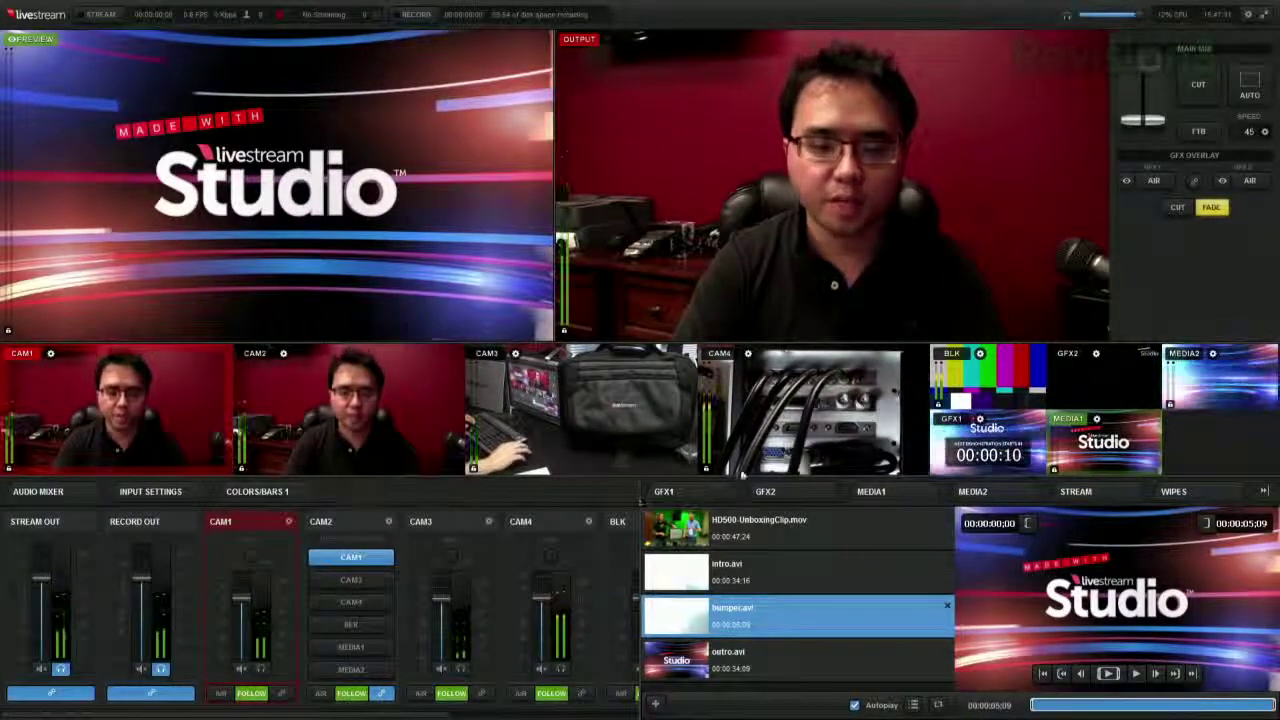
- Load the Lower Third graphic into GFX1 and put the GFX2 Studio logo on air
{"action": "left_click", "coordinate": [699, 493]}
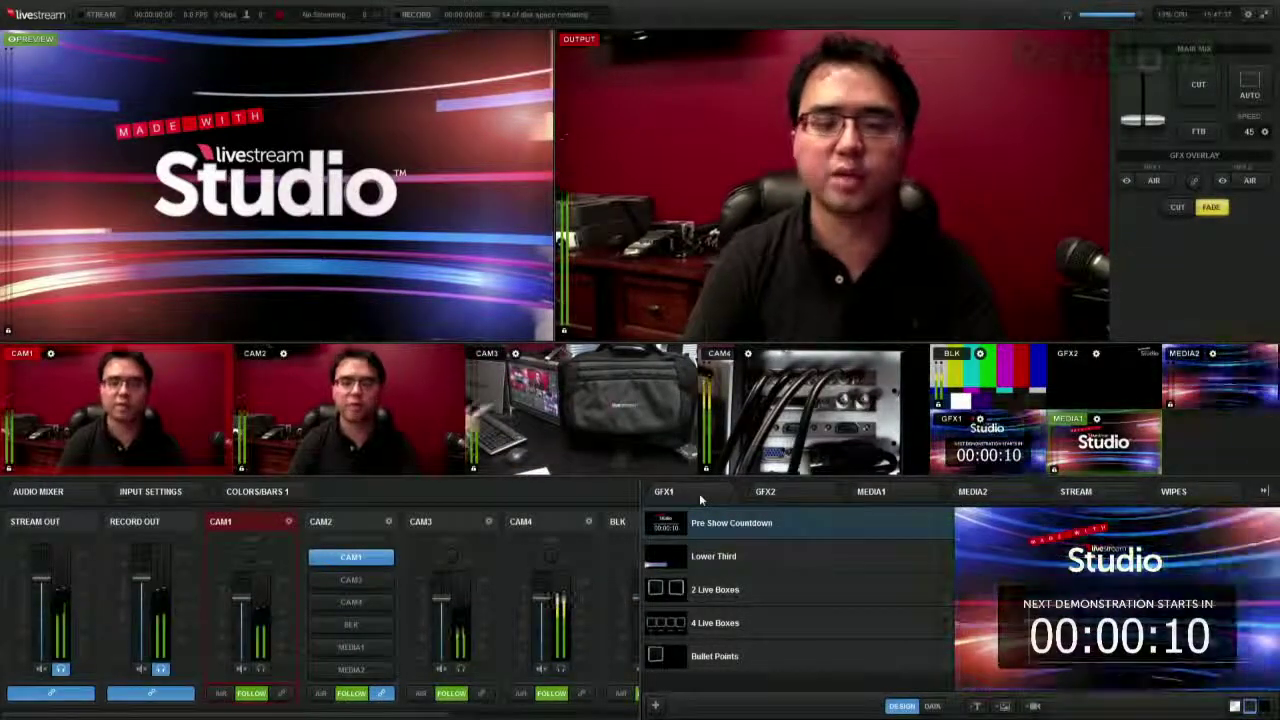
{"action": "left_click", "coordinate": [747, 560]}
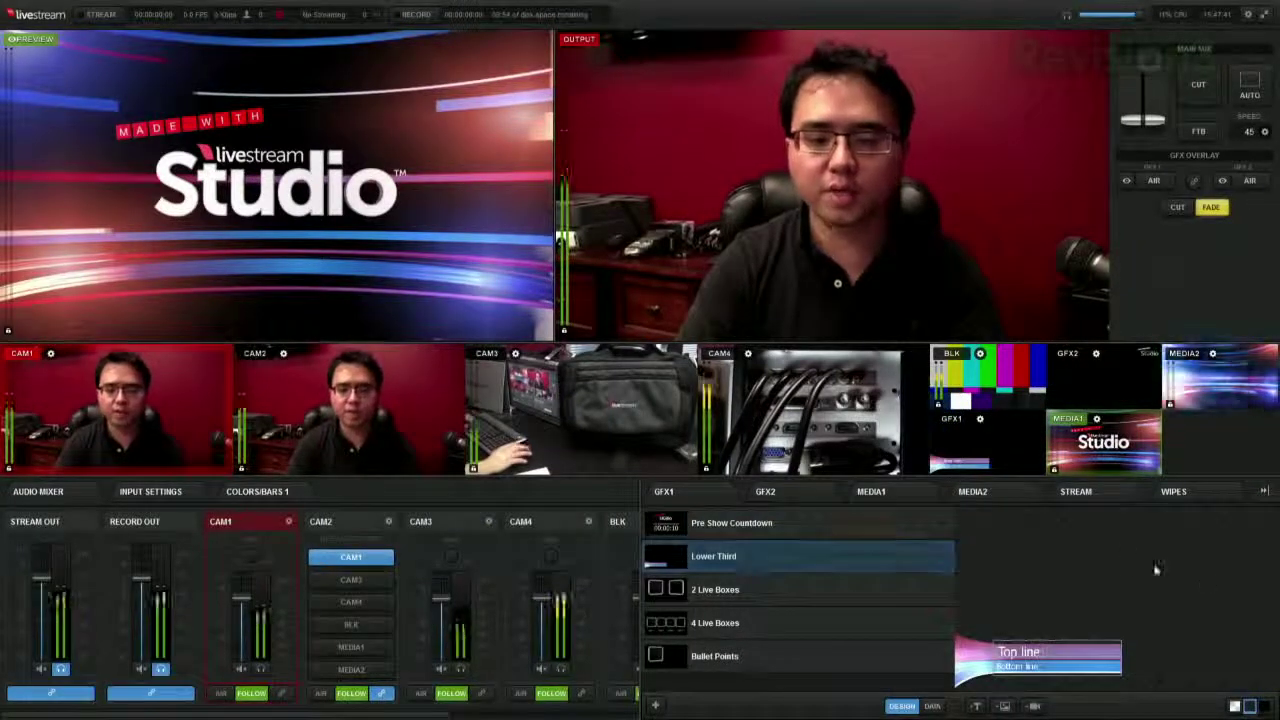
{"action": "left_click", "coordinate": [1248, 181]}
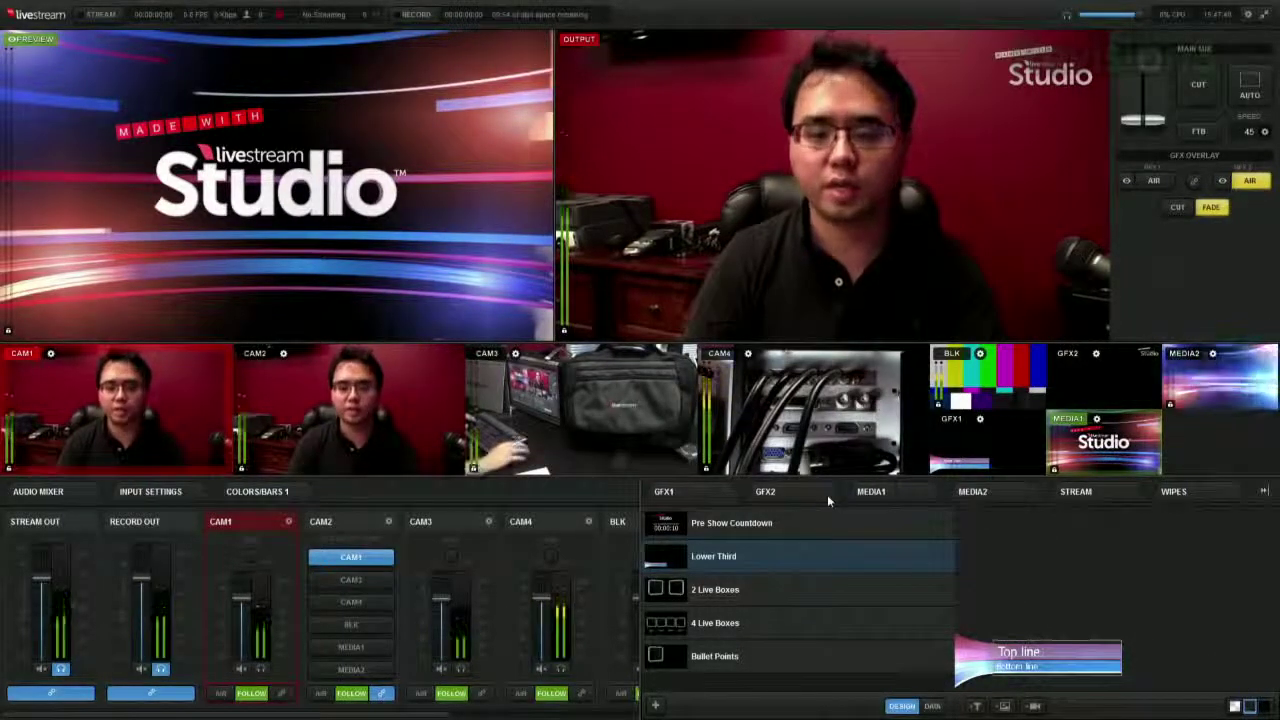
- Air the host's lower third and show its DATA table of text lines
{"action": "left_click", "coordinate": [1150, 183]}
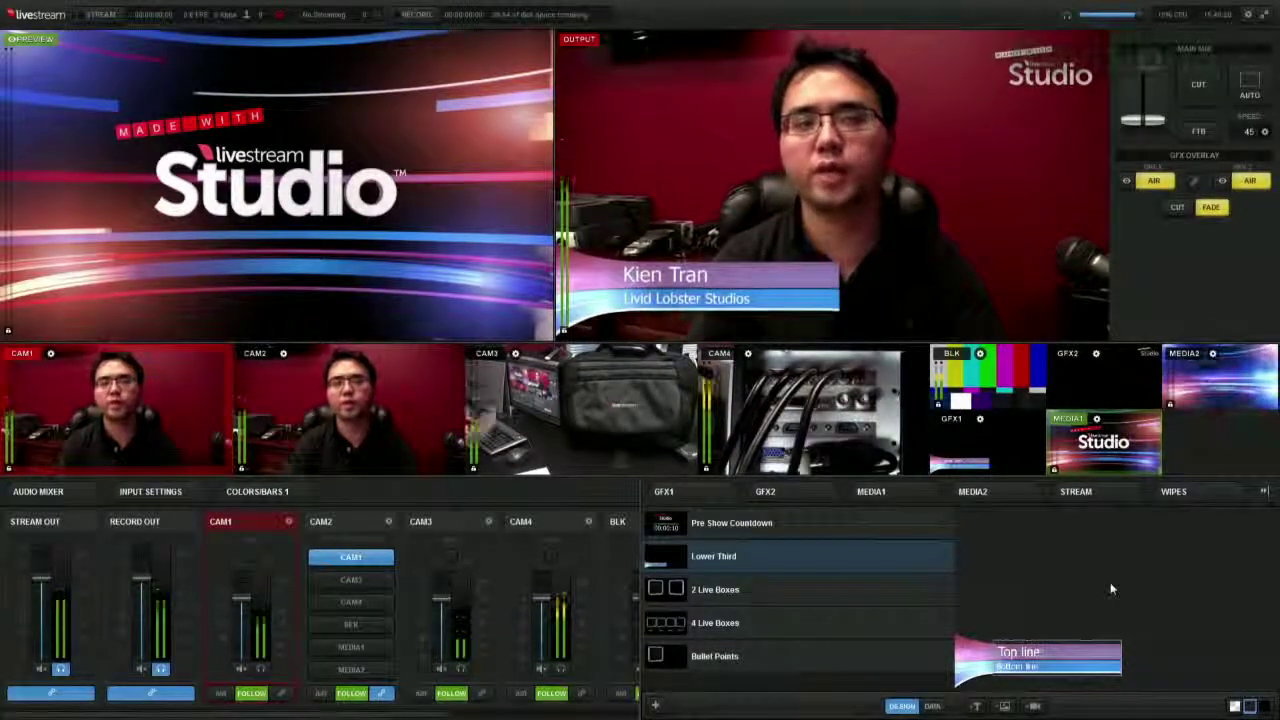
{"action": "left_click", "coordinate": [932, 706]}
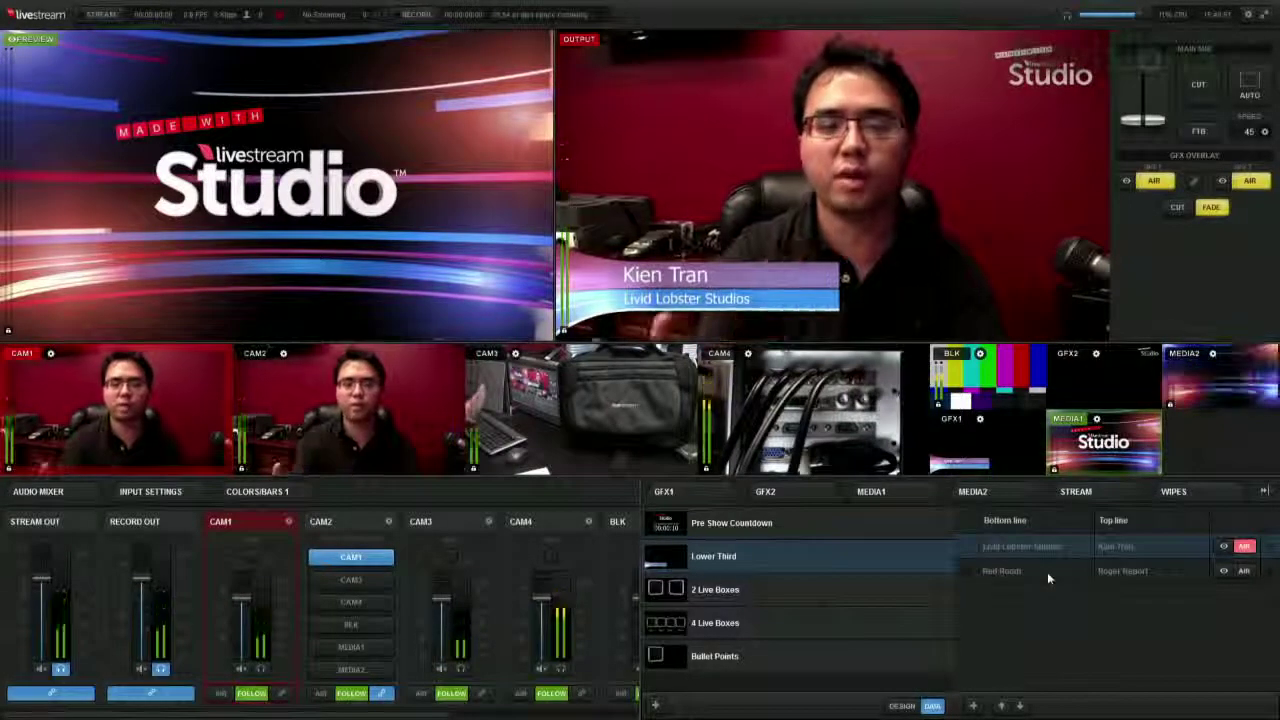
- Air the Red Room entry, revert to the first entry, take GFX1 off air, and return to DESIGN
{"action": "left_click", "coordinate": [1244, 572]}
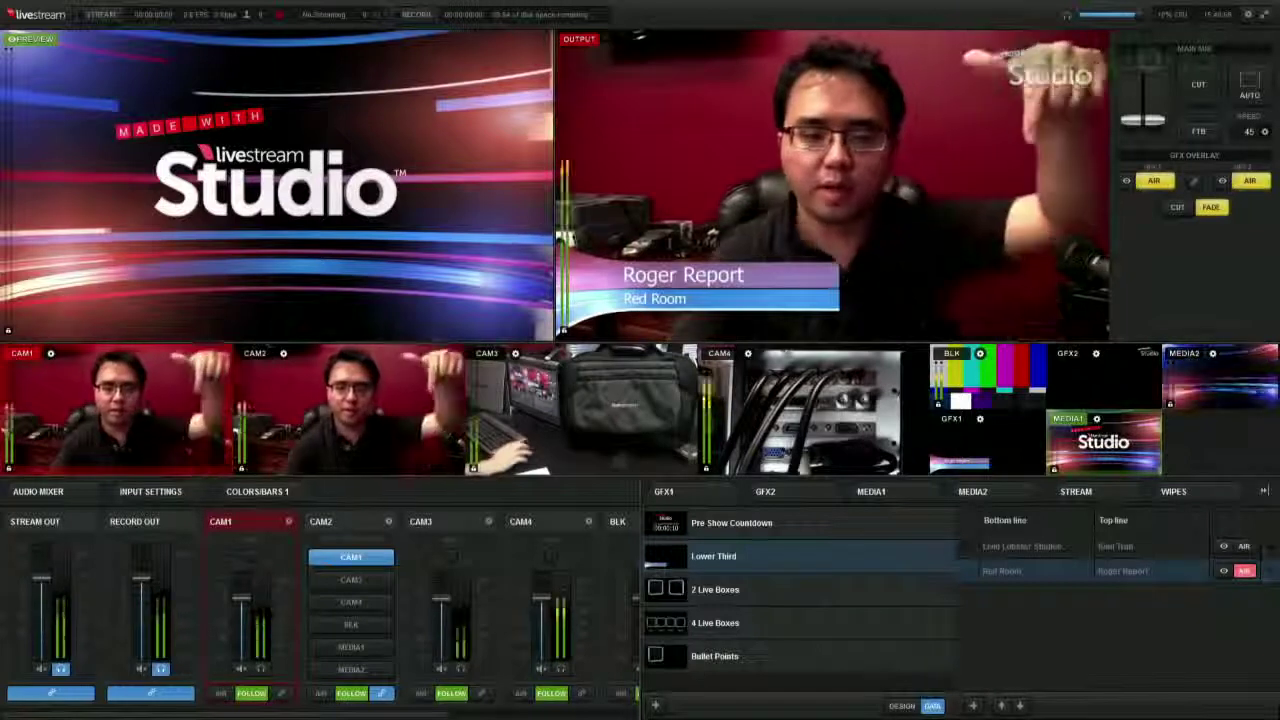
{"action": "left_click", "coordinate": [1245, 546]}
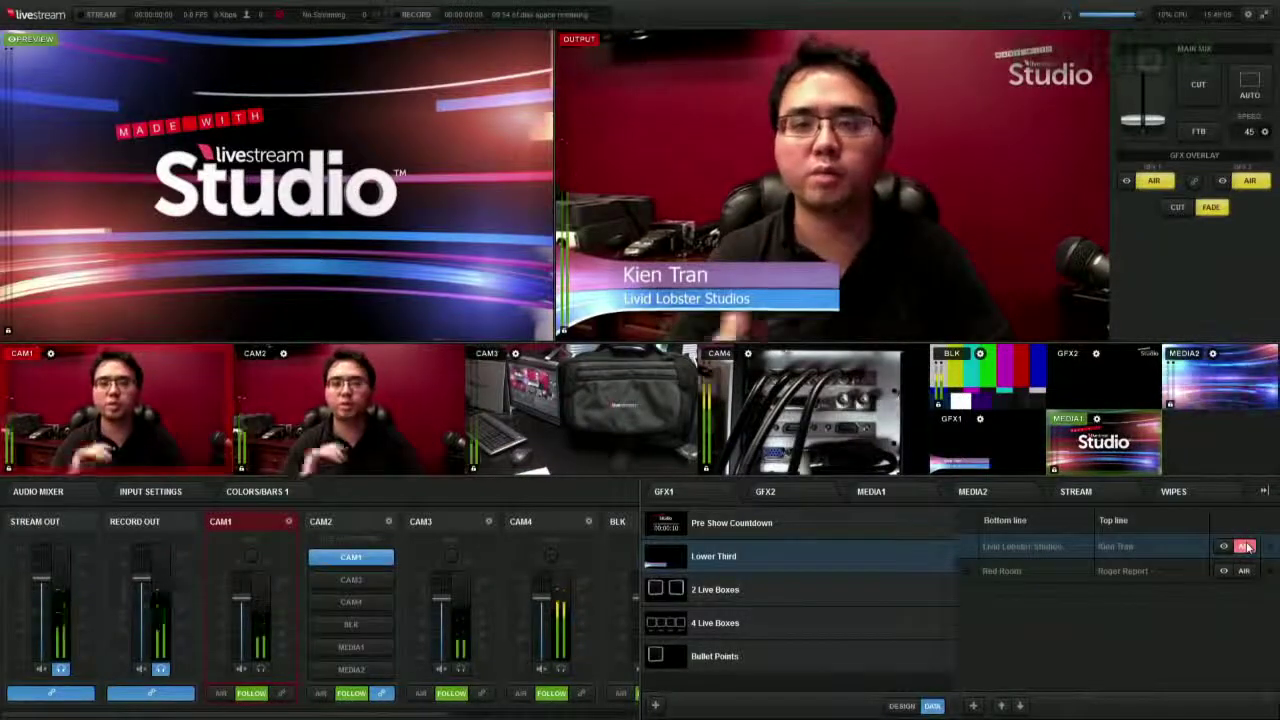
{"action": "left_click", "coordinate": [1156, 182]}
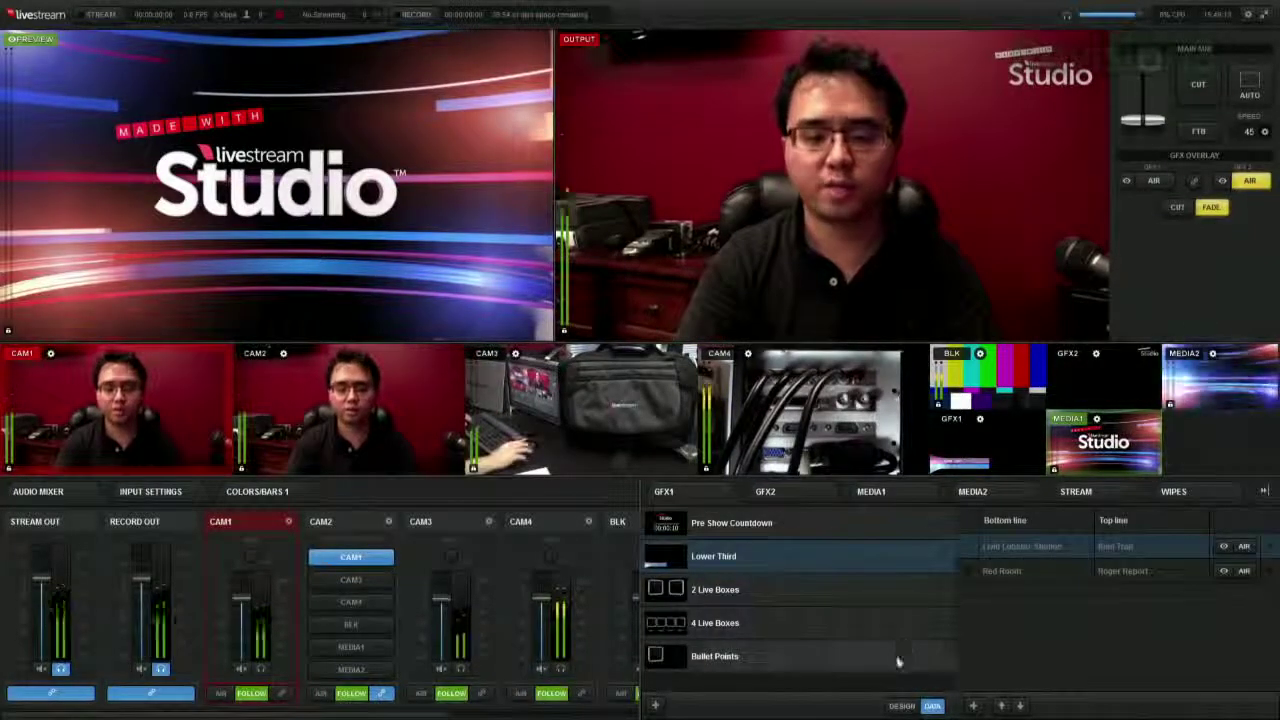
{"action": "left_click", "coordinate": [899, 708]}
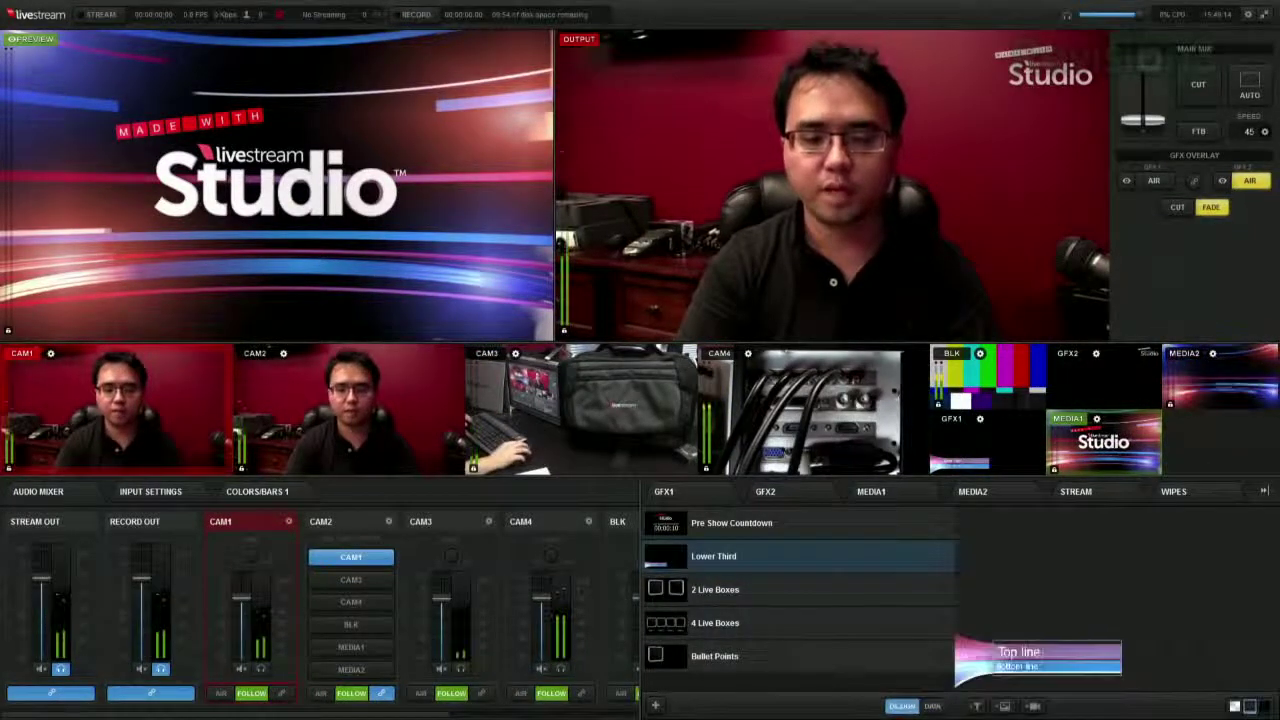
- Load 2 Live Boxes into GFX1 and preview its 'Me' and 'You' camera boxes
{"action": "left_click", "coordinate": [848, 596]}
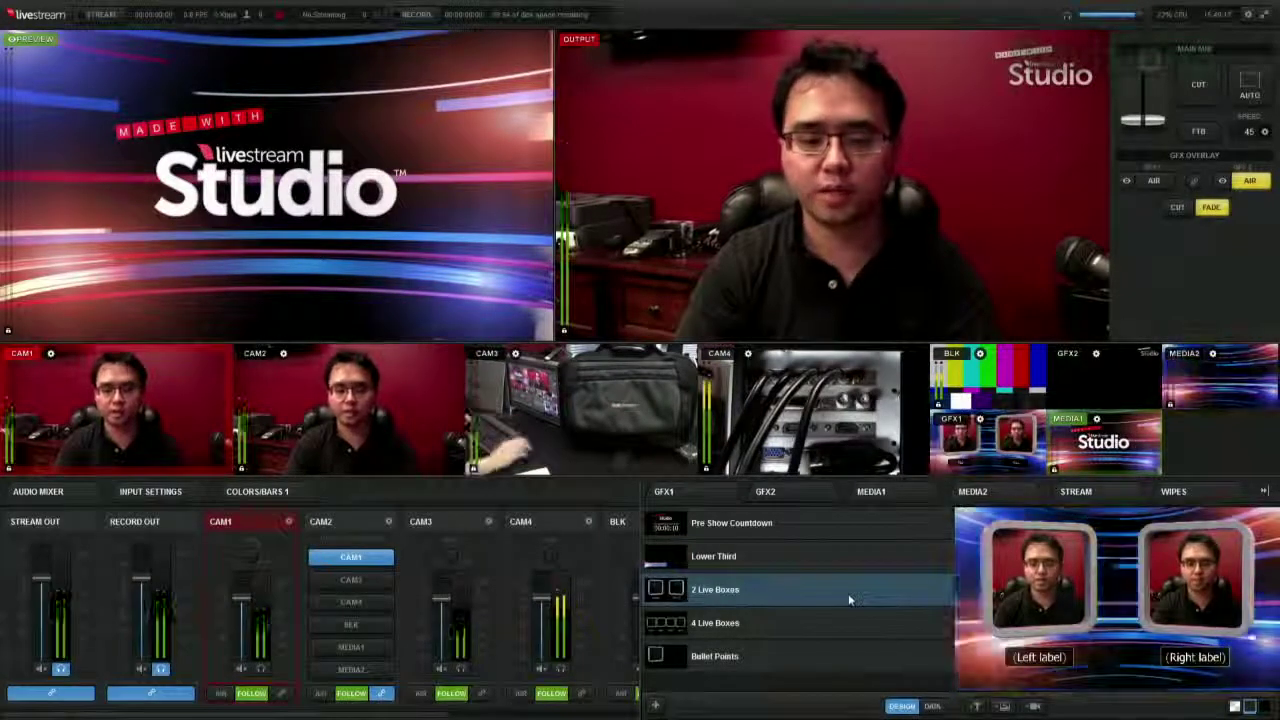
{"action": "left_click", "coordinate": [1126, 181]}
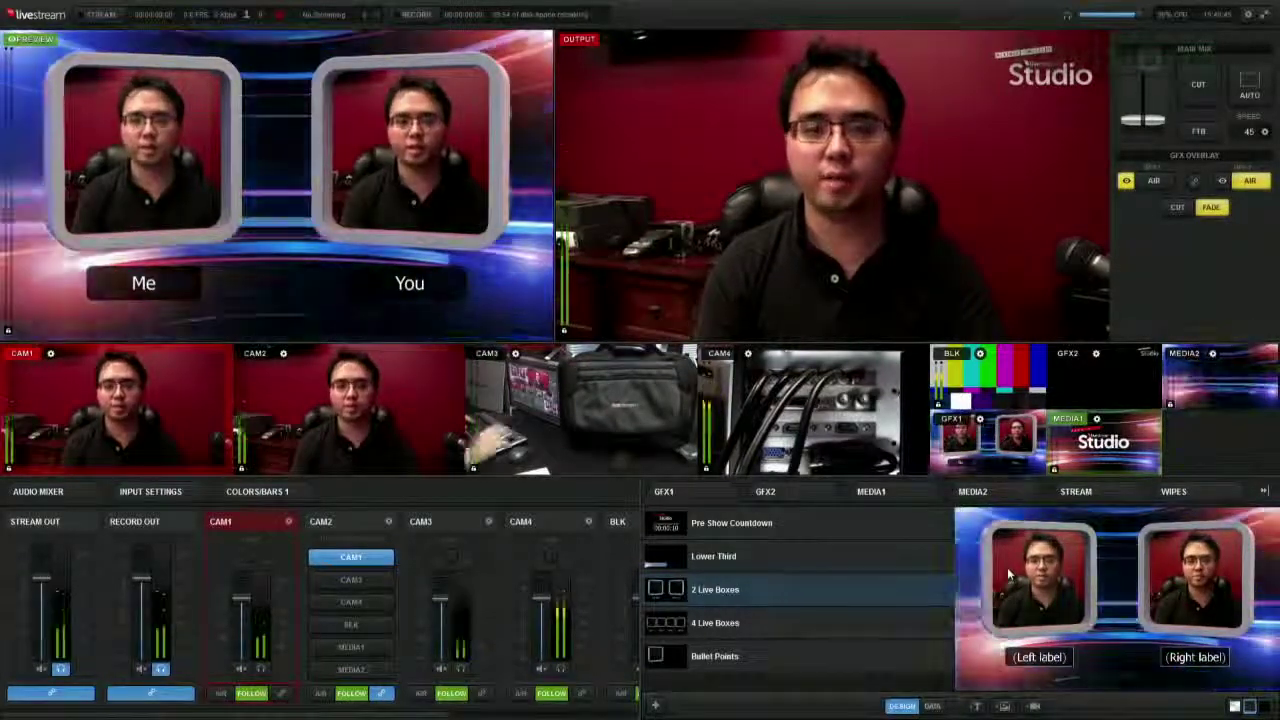
- Load 4 Live Boxes, check its label entries, and cut briefly to the MEDIA1 animation and back to CAM1
{"action": "left_click", "coordinate": [858, 633]}
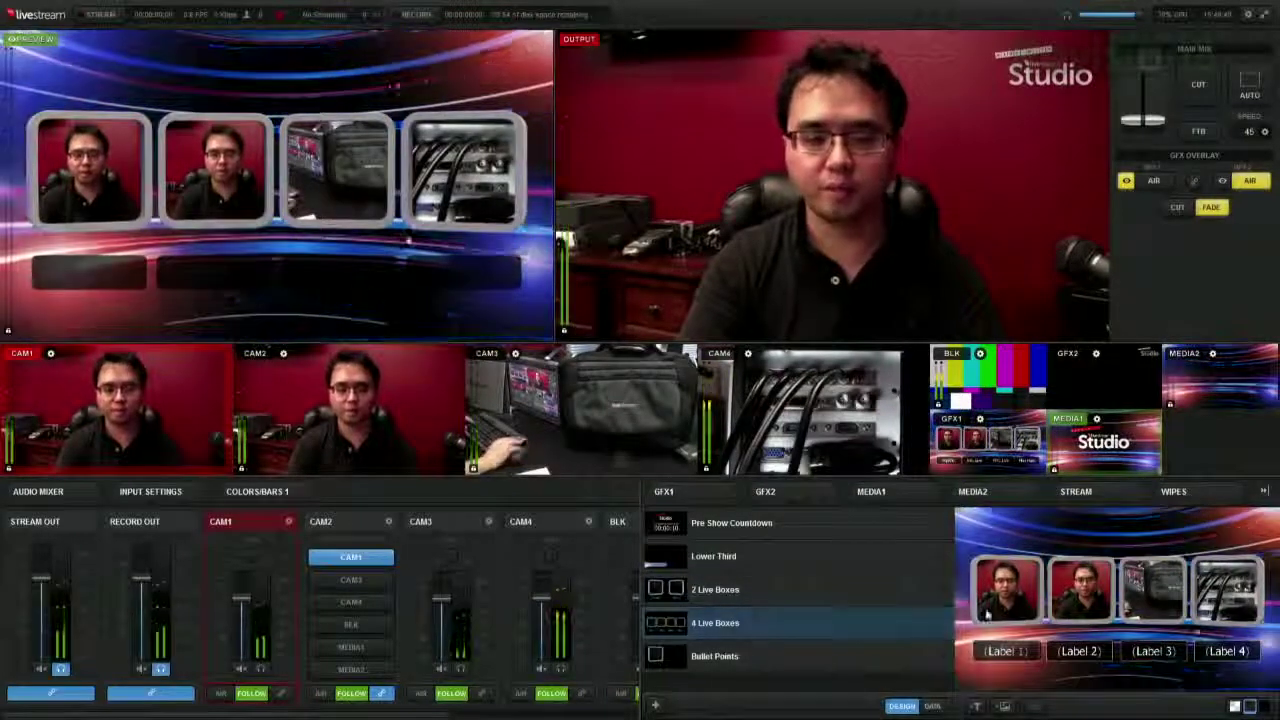
{"action": "left_click", "coordinate": [932, 706]}
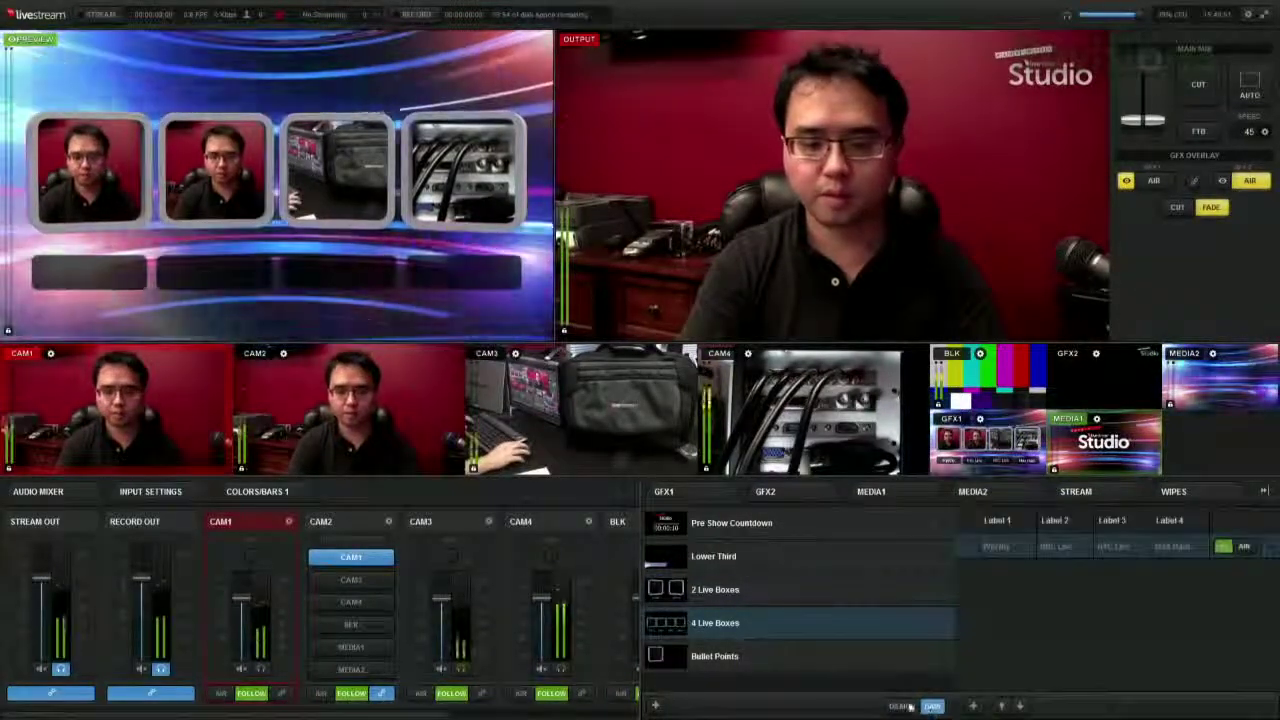
{"action": "left_click", "coordinate": [900, 706]}
{"action": "key", "text": "shift+8"}
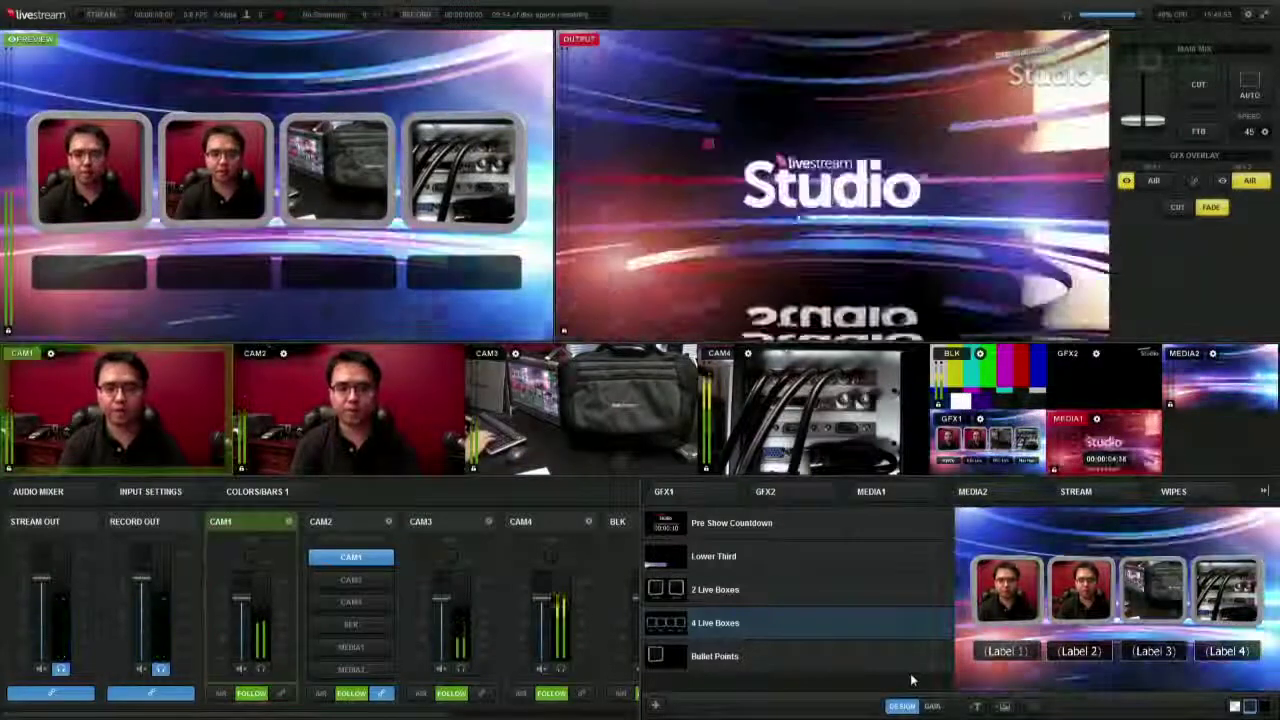
{"action": "key", "text": "shift+1"}
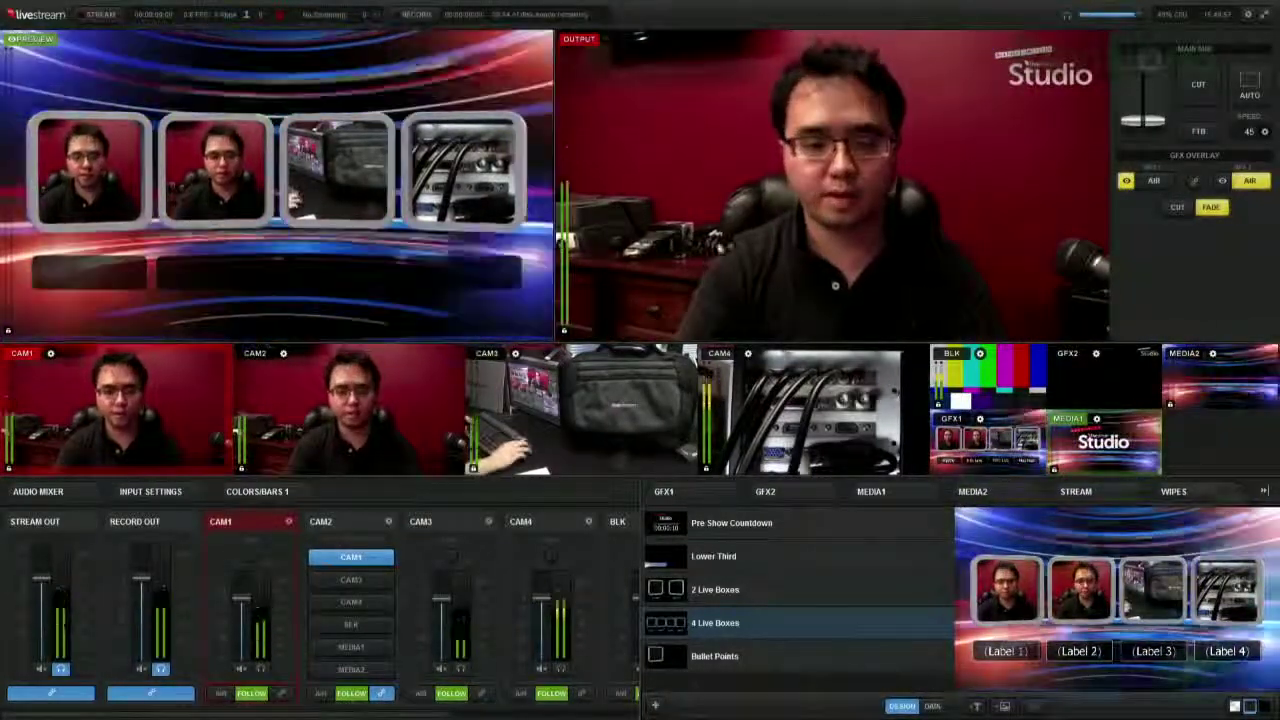
- Take the four-box graphic from GFX1 preview to the live output
{"action": "left_click", "coordinate": [1128, 182]}
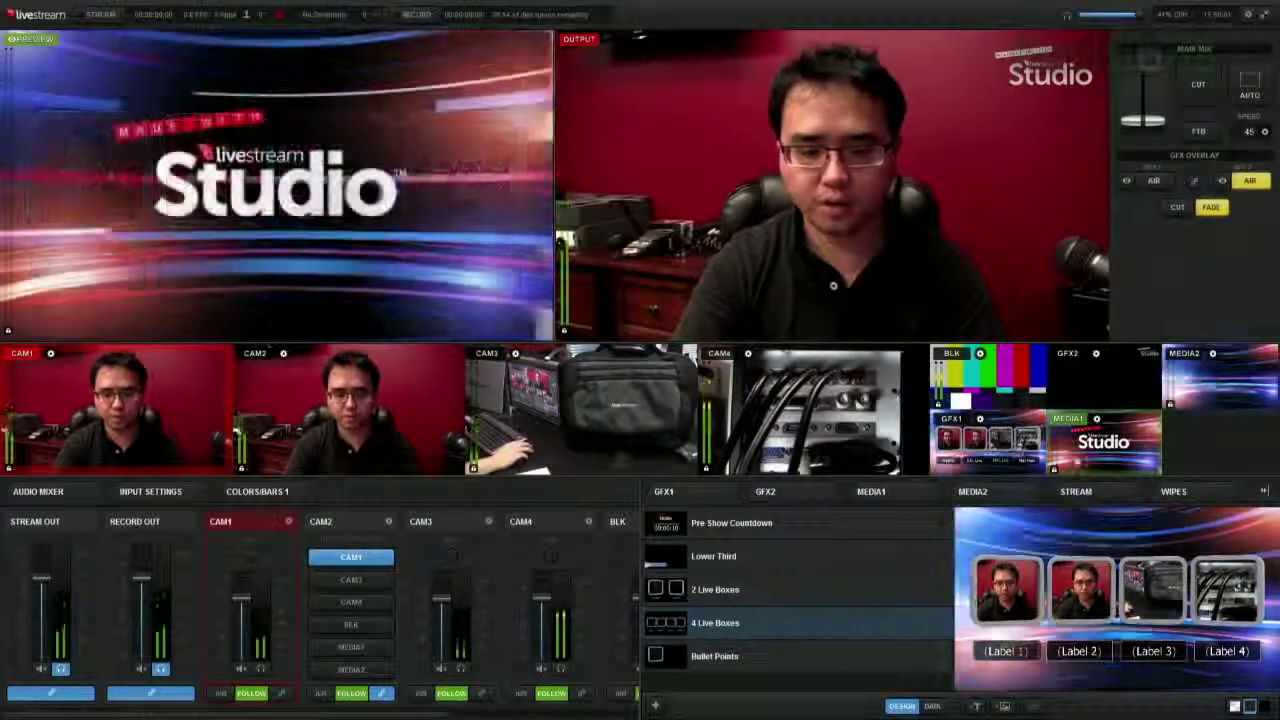
{"action": "left_click", "coordinate": [1001, 428]}
{"action": "key", "text": "space"}
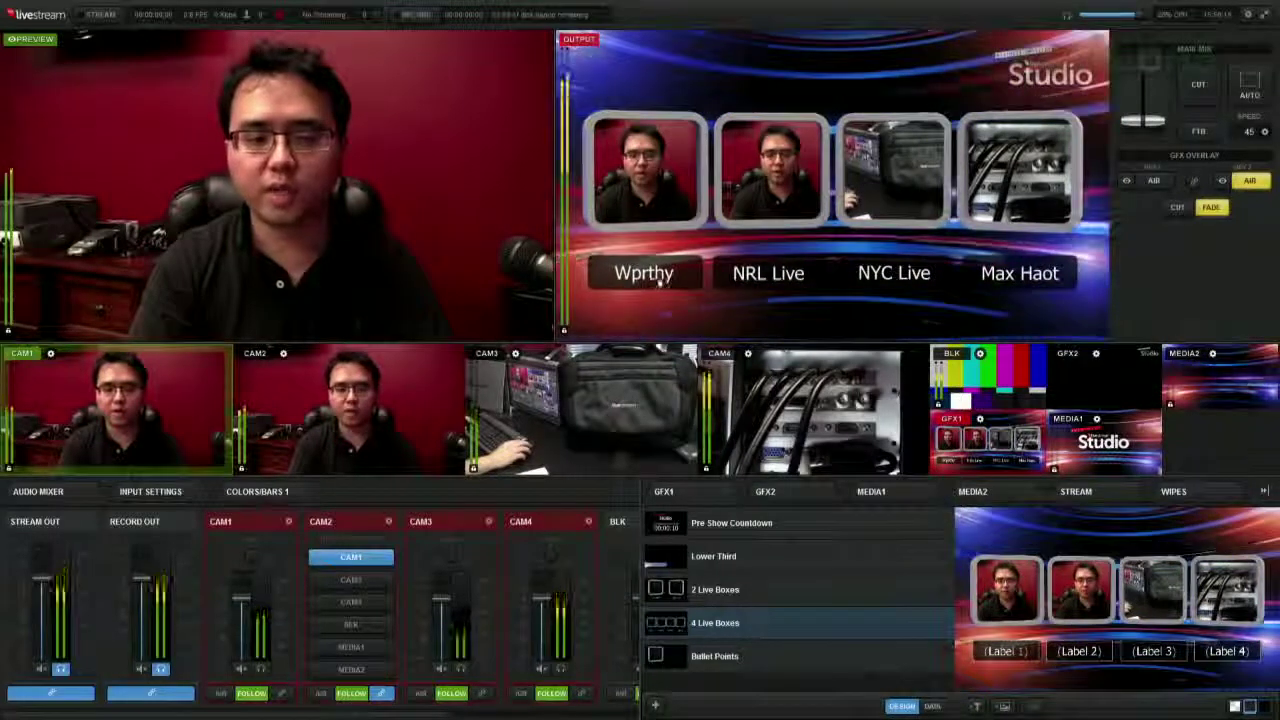
- Review the four-box label entries, return the output to CAM1, and preview the Bullet Points graphic
{"action": "left_click", "coordinate": [931, 706]}
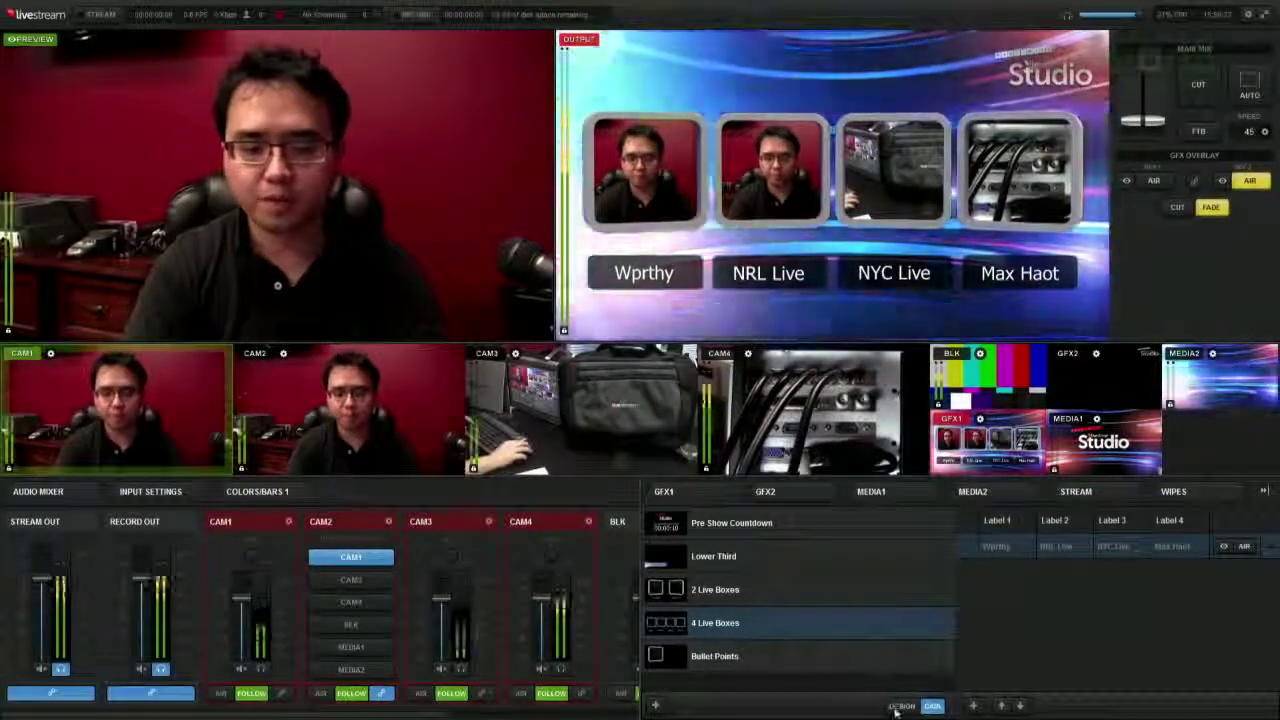
{"action": "left_click", "coordinate": [899, 707]}
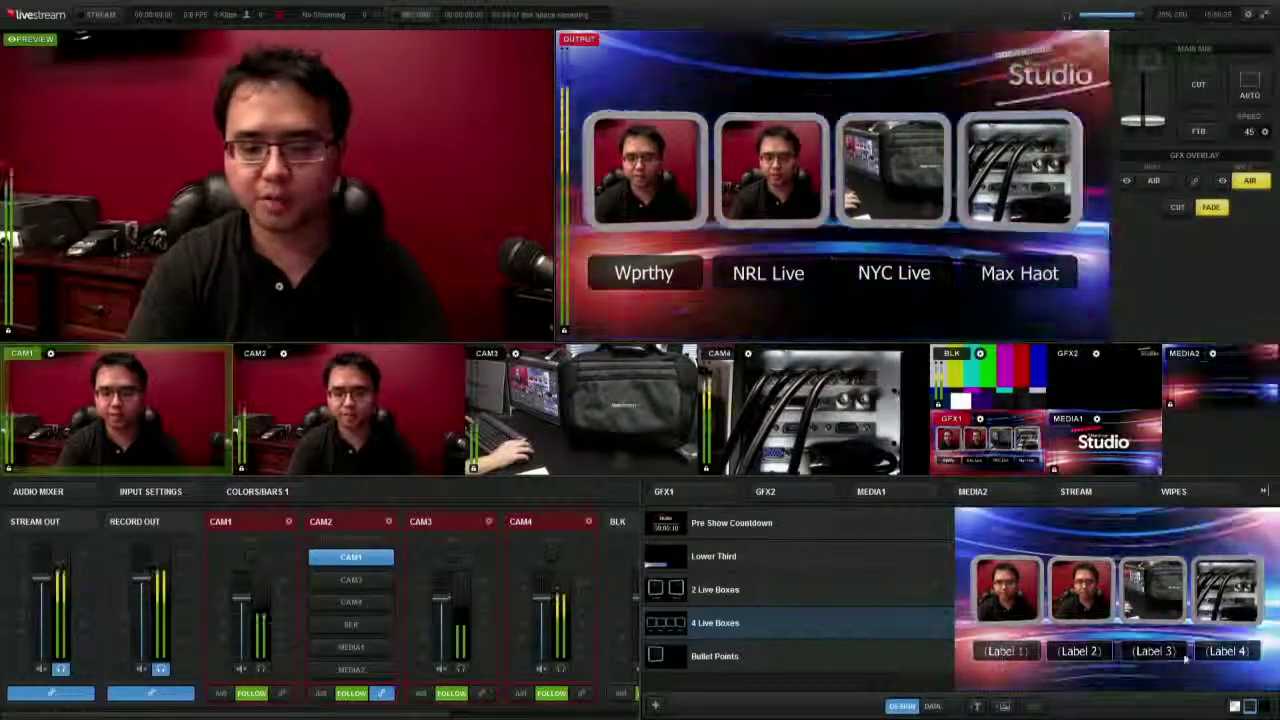
{"action": "left_click", "coordinate": [936, 707]}
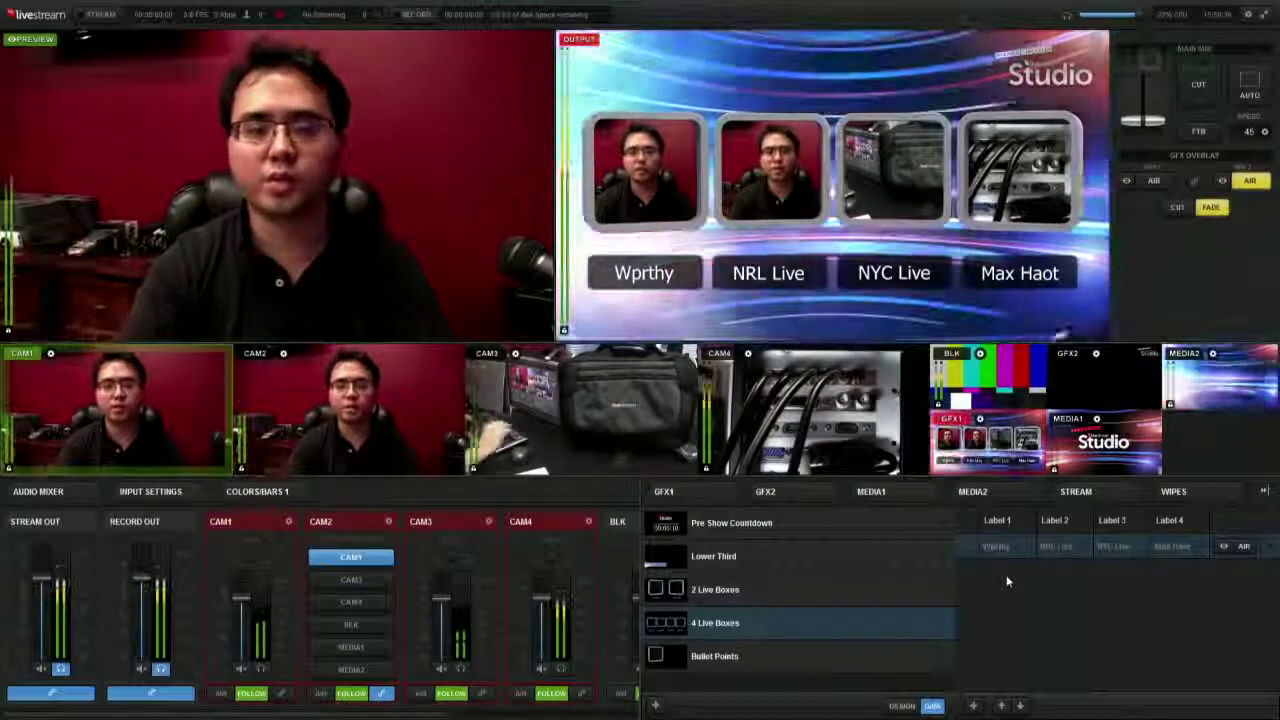
{"action": "key", "text": "space"}
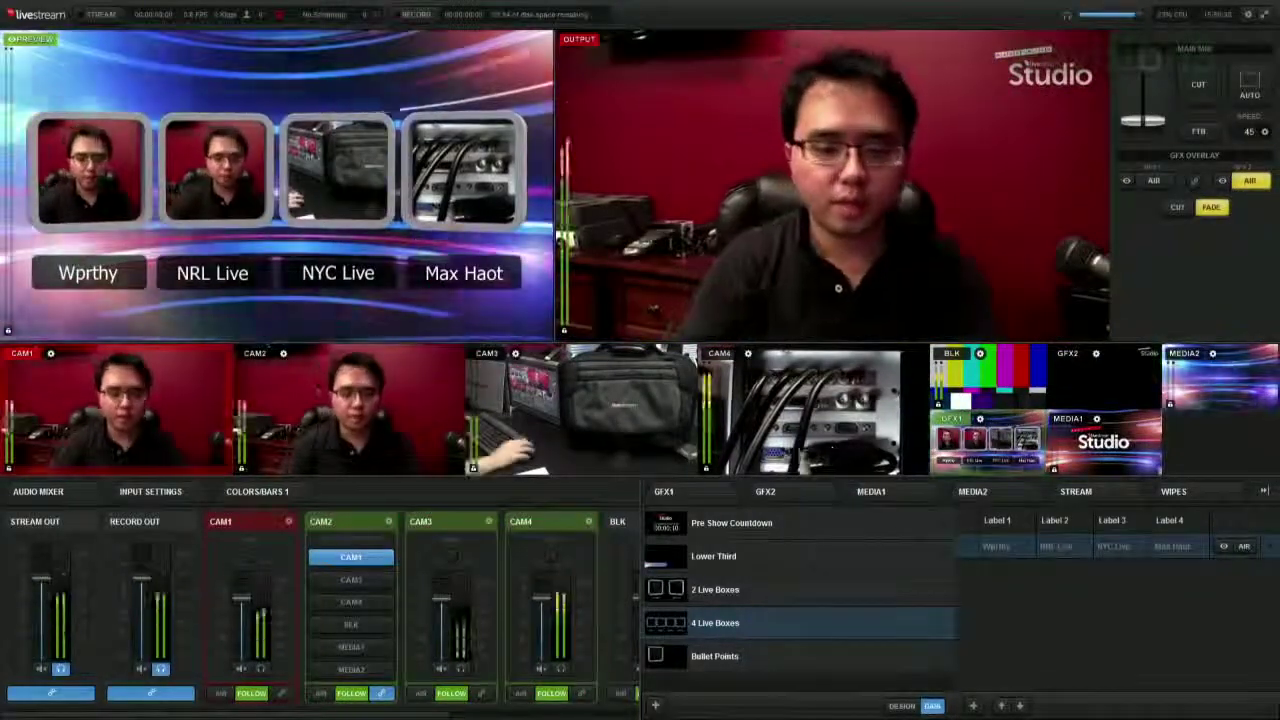
{"action": "left_click", "coordinate": [842, 656]}
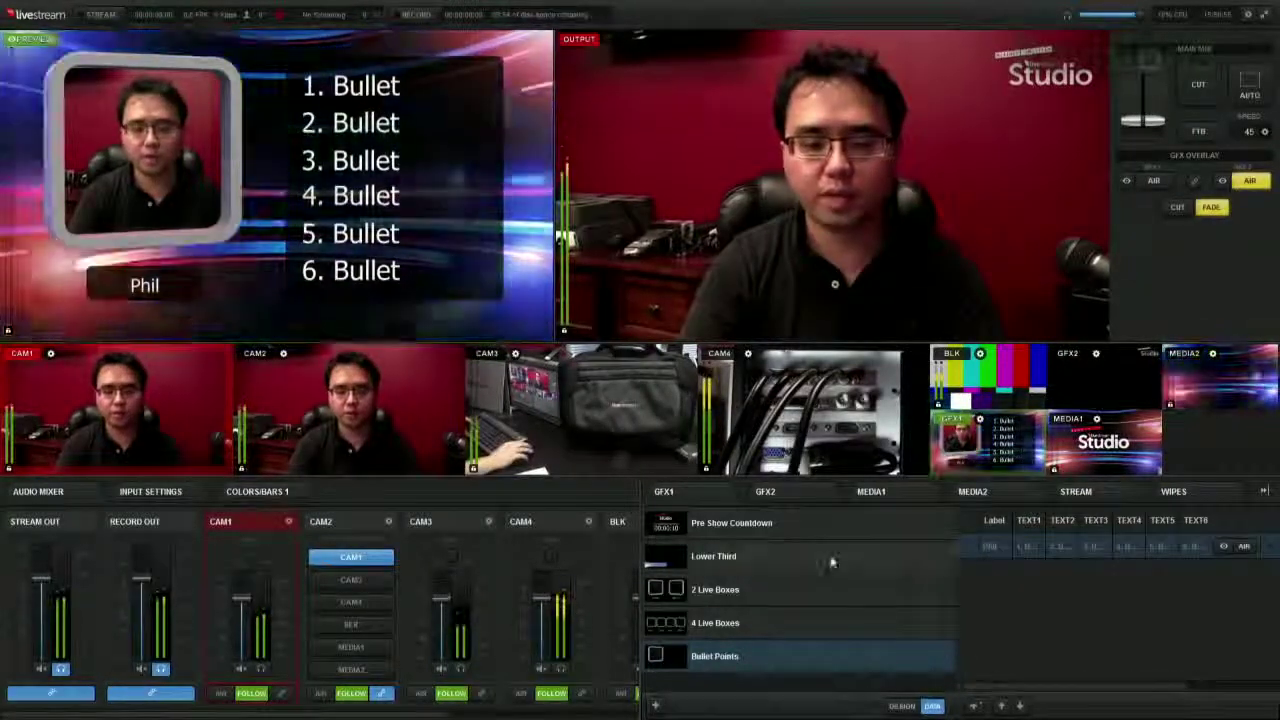
- Create a new blank GFX1 template and add a static 'your text here...' text element
{"action": "left_click", "coordinate": [655, 705]}
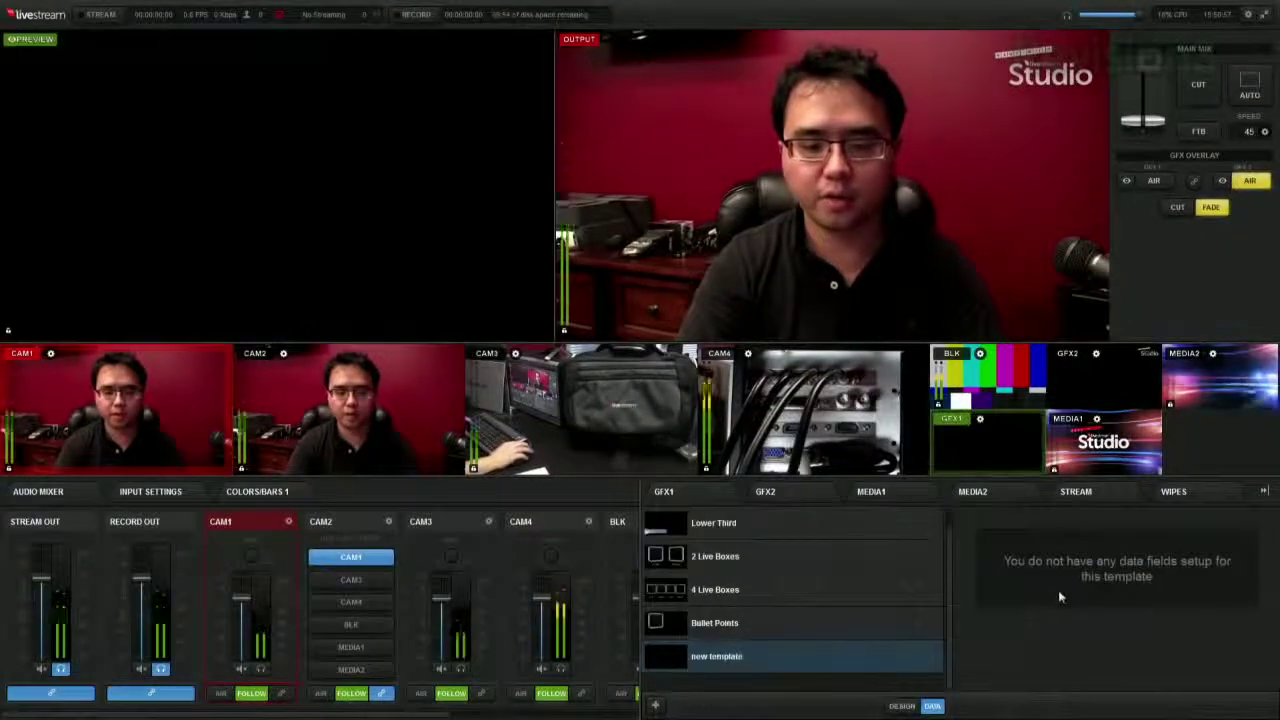
{"action": "left_click", "coordinate": [900, 706]}
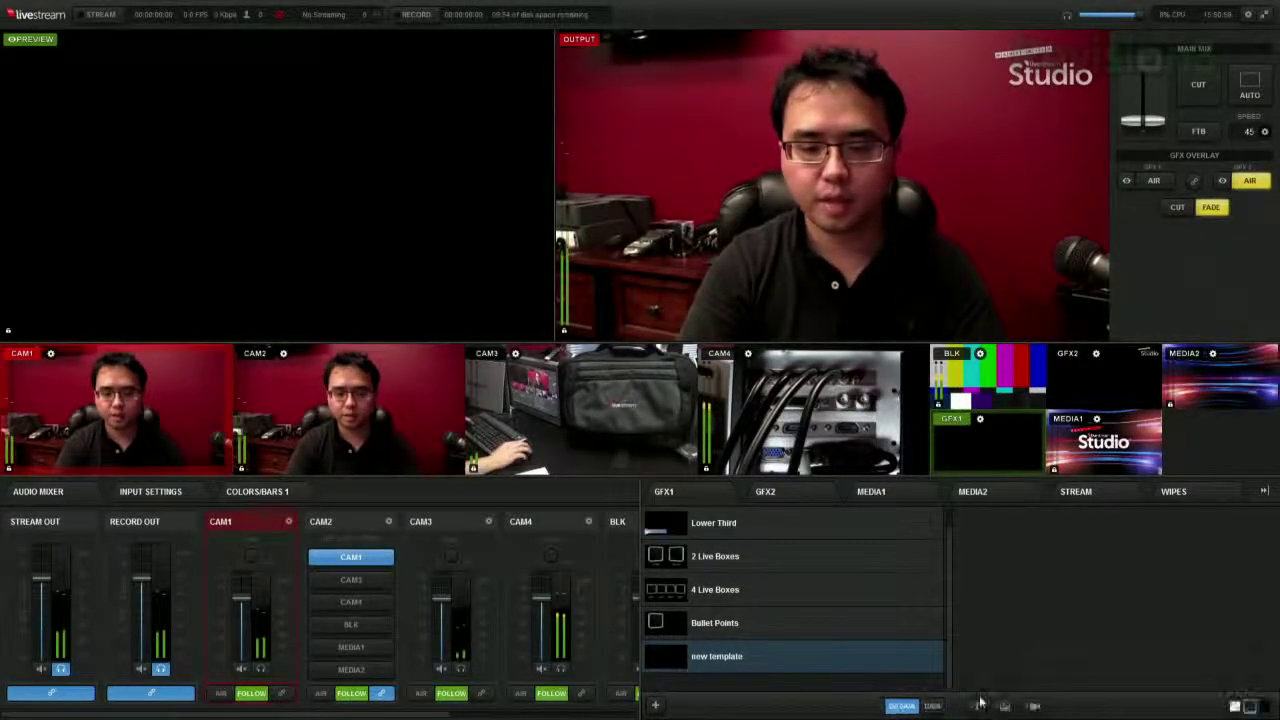
{"action": "left_click", "coordinate": [979, 703]}
{"action": "left_click", "coordinate": [971, 666]}
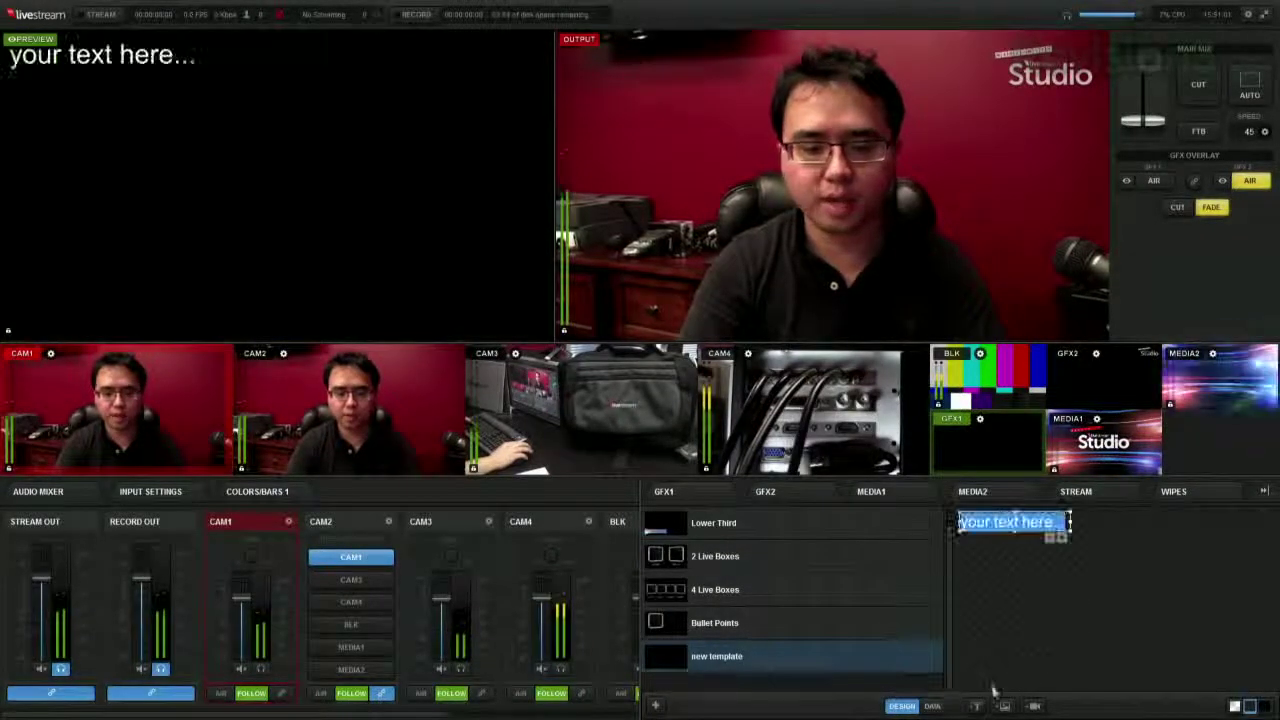
- Add three live camera boxes staggered diagonally and open the lower-left box's picture-in-picture settings
{"action": "left_click", "coordinate": [1004, 706]}
{"action": "left_click", "coordinate": [1006, 686]}
{"action": "left_click", "coordinate": [593, 375]}
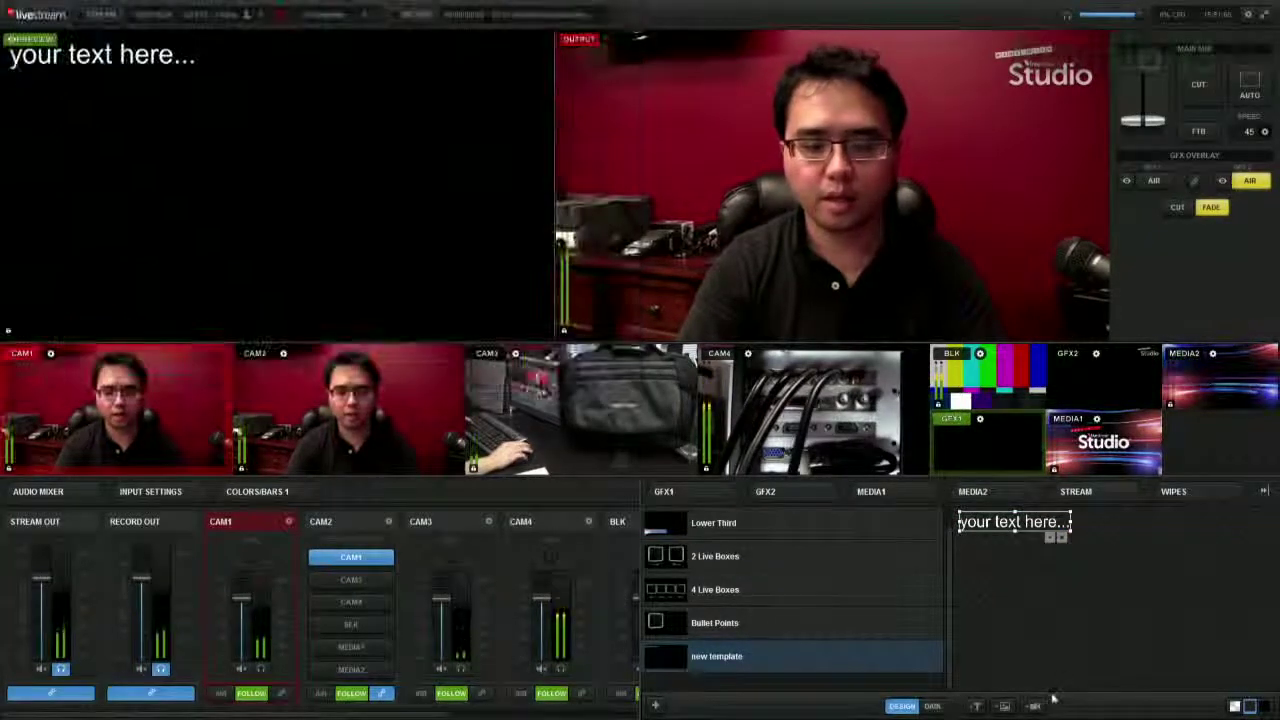
{"action": "left_click_drag", "start_coordinate": [1013, 566], "coordinate": [1122, 614]}
{"action": "left_click", "coordinate": [1034, 706]}
{"action": "left_click_drag", "start_coordinate": [1000, 562], "coordinate": [1022, 646]}
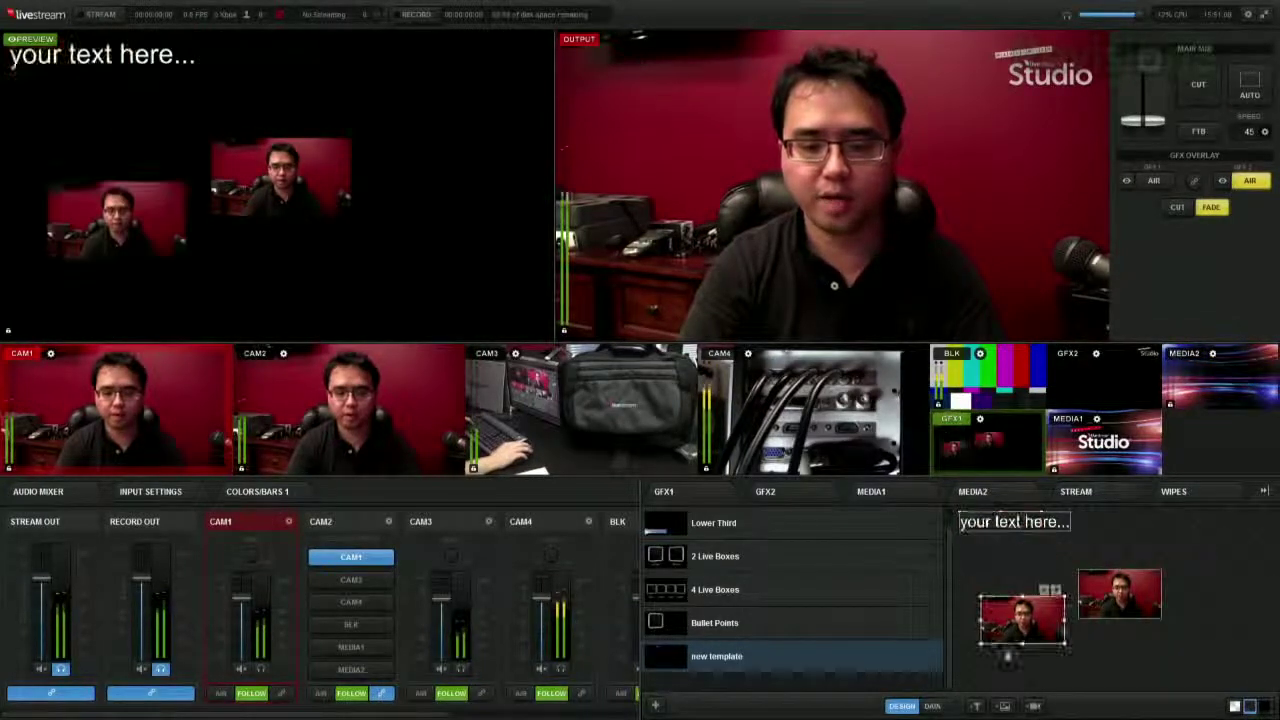
{"action": "left_click", "coordinate": [1034, 706]}
{"action": "left_click_drag", "start_coordinate": [1000, 562], "coordinate": [1202, 568]}
{"action": "left_click", "coordinate": [1045, 608]}
{"action": "left_click", "coordinate": [1044, 592]}
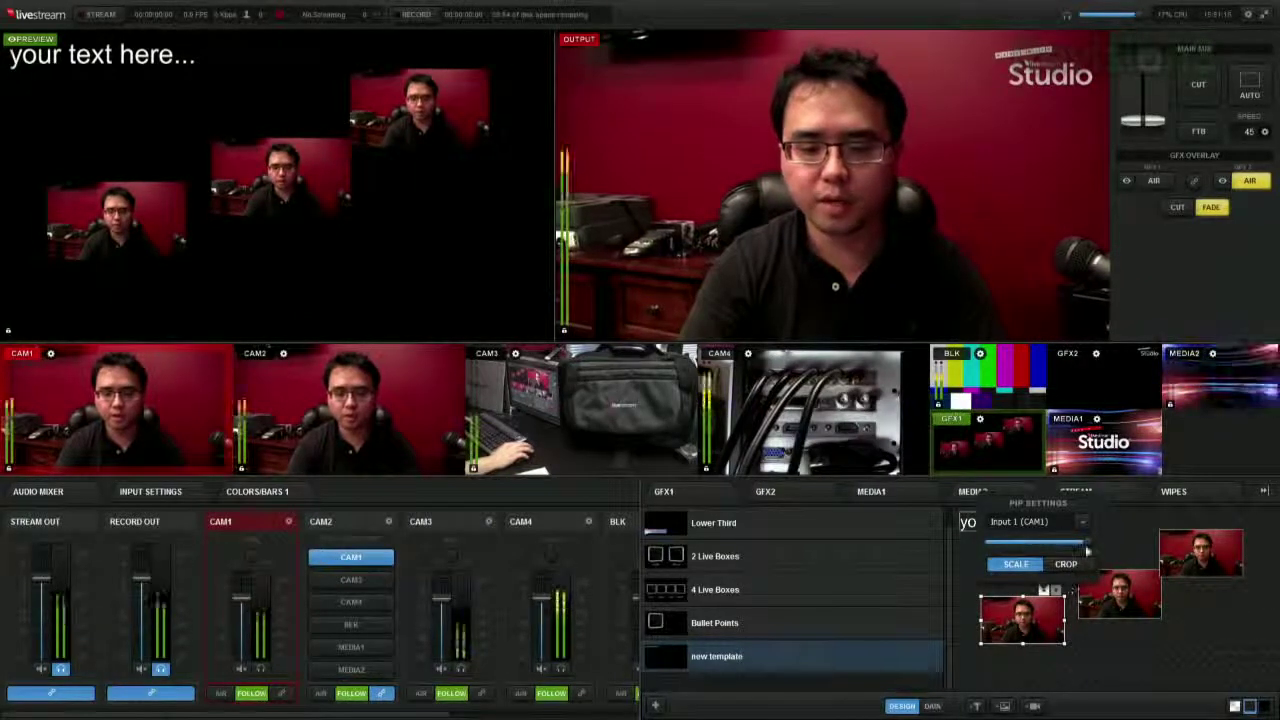
- Enlarge the lower-left CAM1 box, crop its right edge, and fade it to about 40% opacity
{"action": "left_click_drag", "start_coordinate": [1062, 646], "coordinate": [1087, 657]}
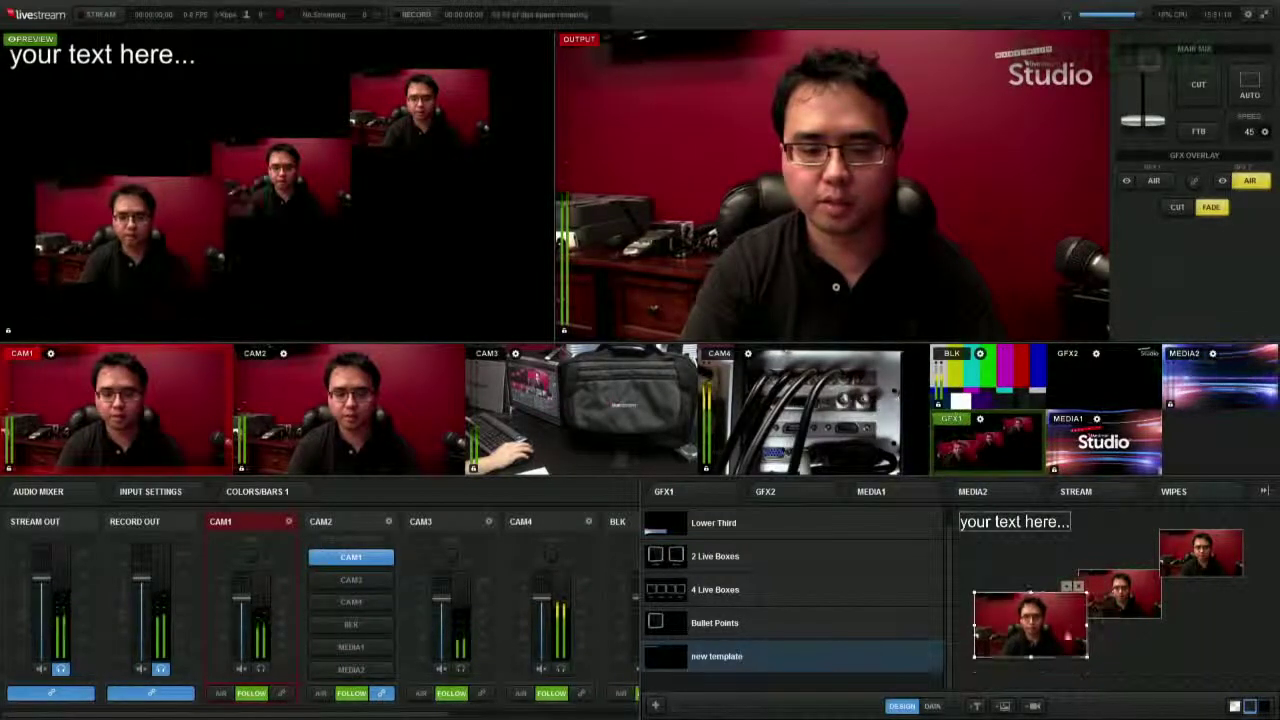
{"action": "left_click", "coordinate": [1079, 585]}
{"action": "left_click", "coordinate": [1091, 561]}
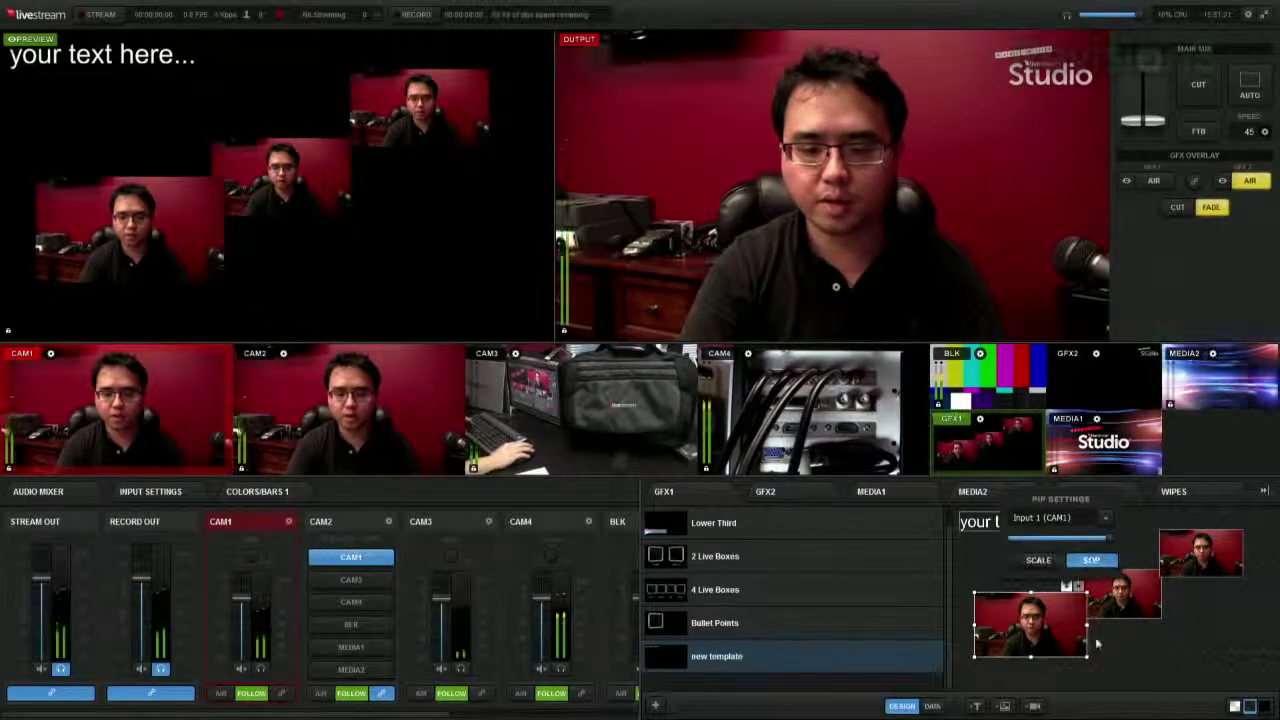
{"action": "left_click_drag", "start_coordinate": [1086, 627], "coordinate": [995, 624]}
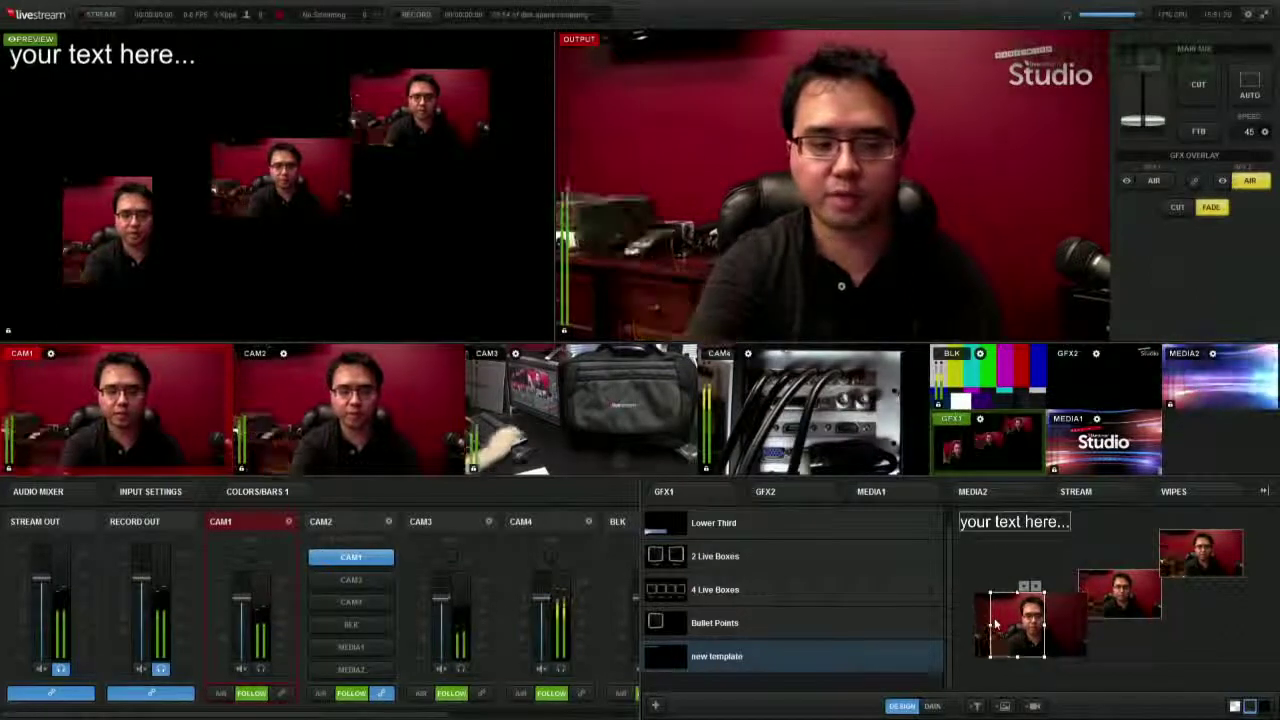
{"action": "left_click_drag", "start_coordinate": [1045, 626], "coordinate": [1062, 626]}
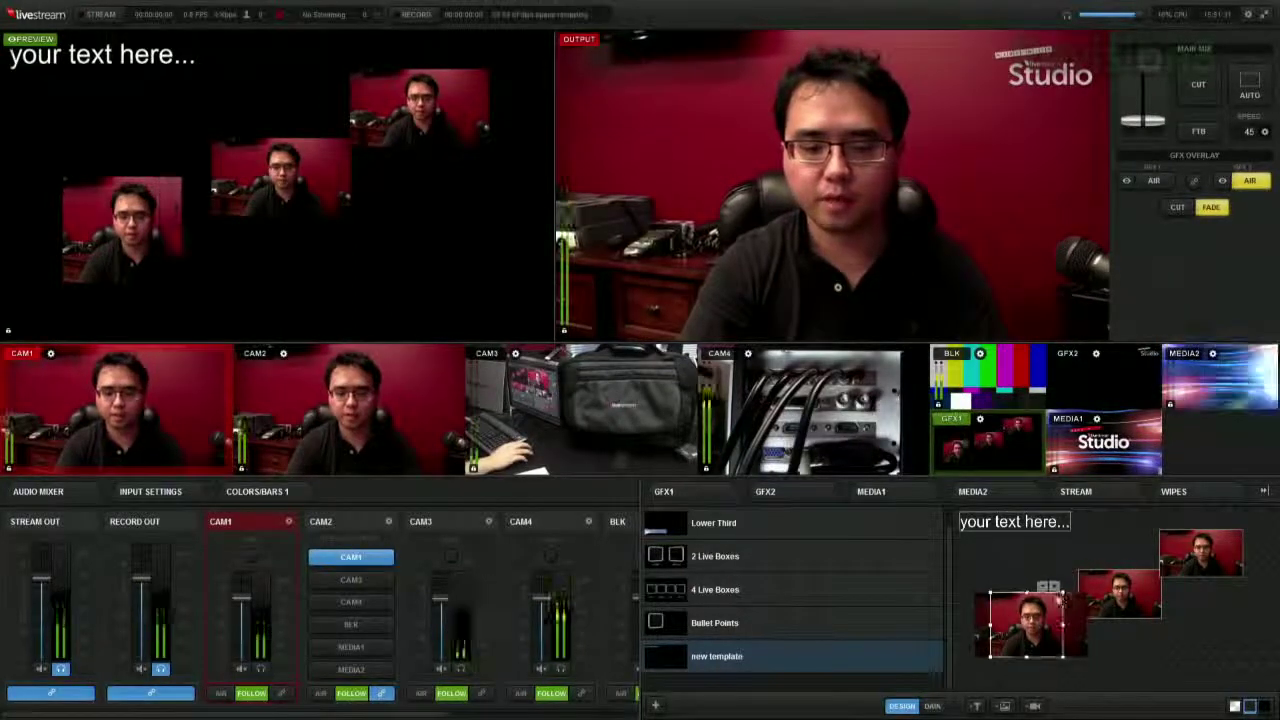
{"action": "mouse_move", "coordinate": [1050, 587]}
{"action": "left_click_drag", "start_coordinate": [1081, 545], "coordinate": [1046, 541]}
- Switch the box's input source to CAM3 and cue CAM3 in preview
{"action": "left_click", "coordinate": [1078, 519]}
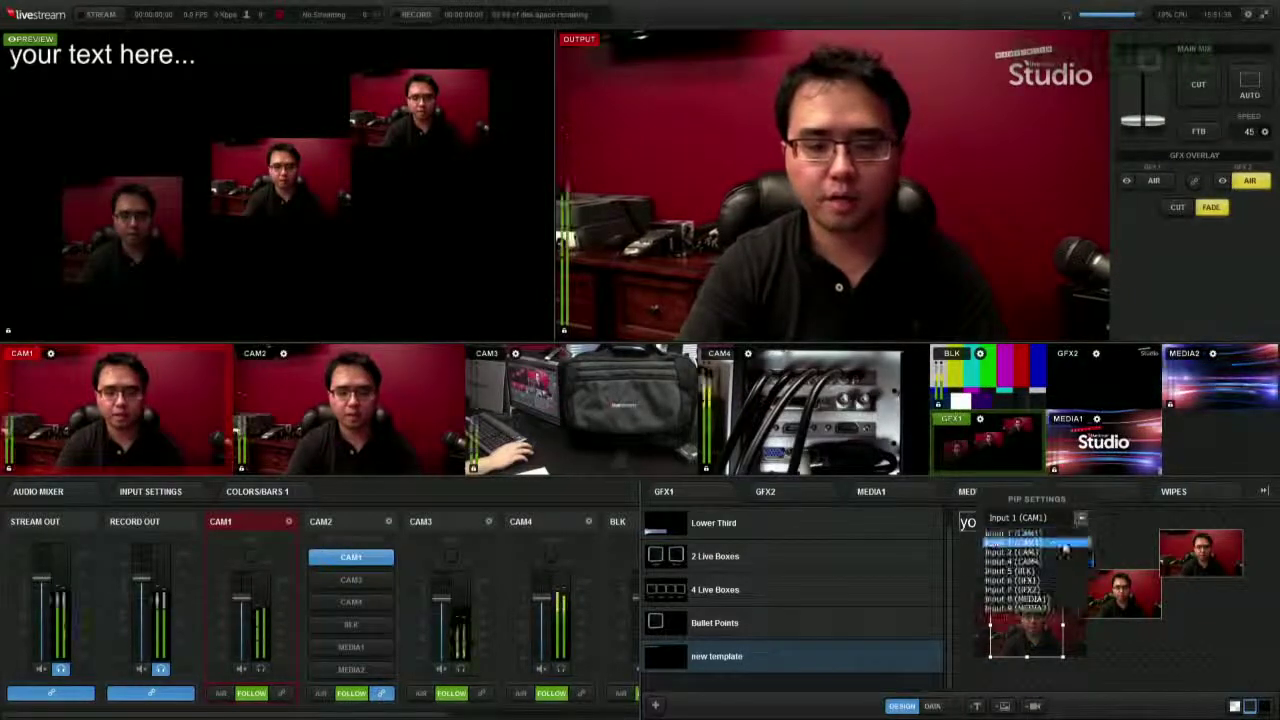
{"action": "left_click", "coordinate": [1055, 531]}
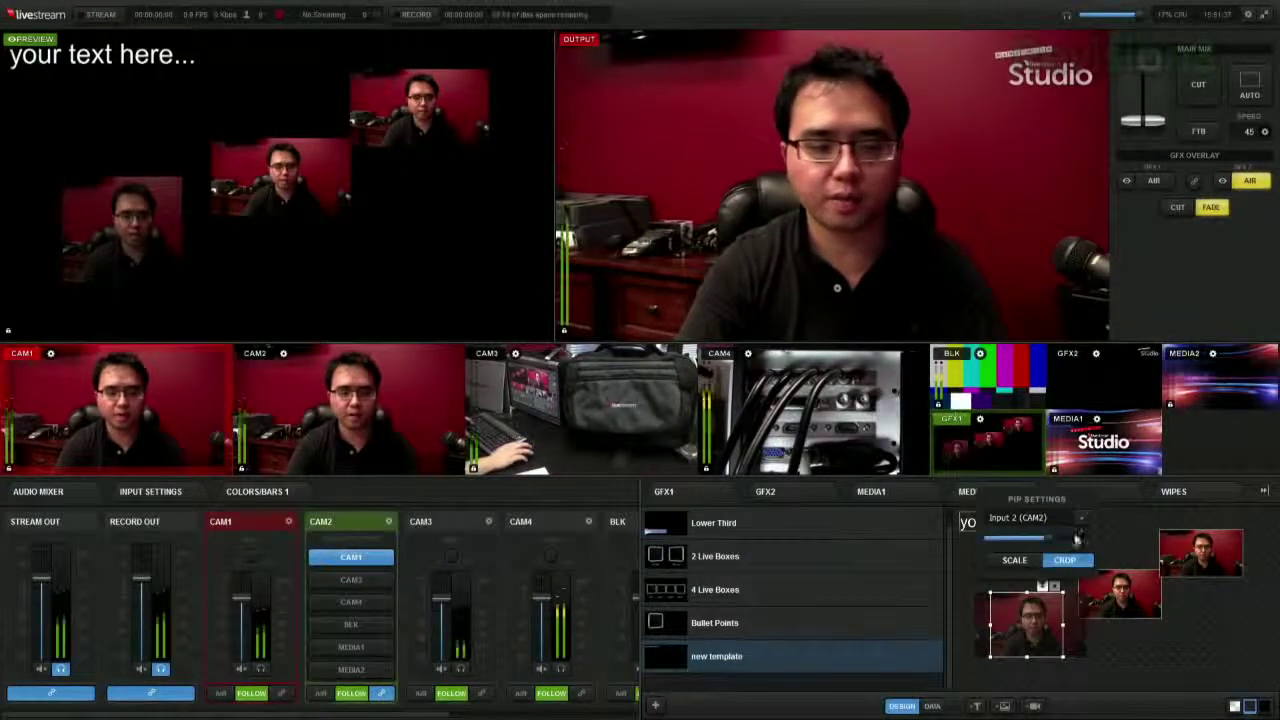
{"action": "left_click", "coordinate": [1080, 519]}
{"action": "left_click", "coordinate": [1058, 545]}
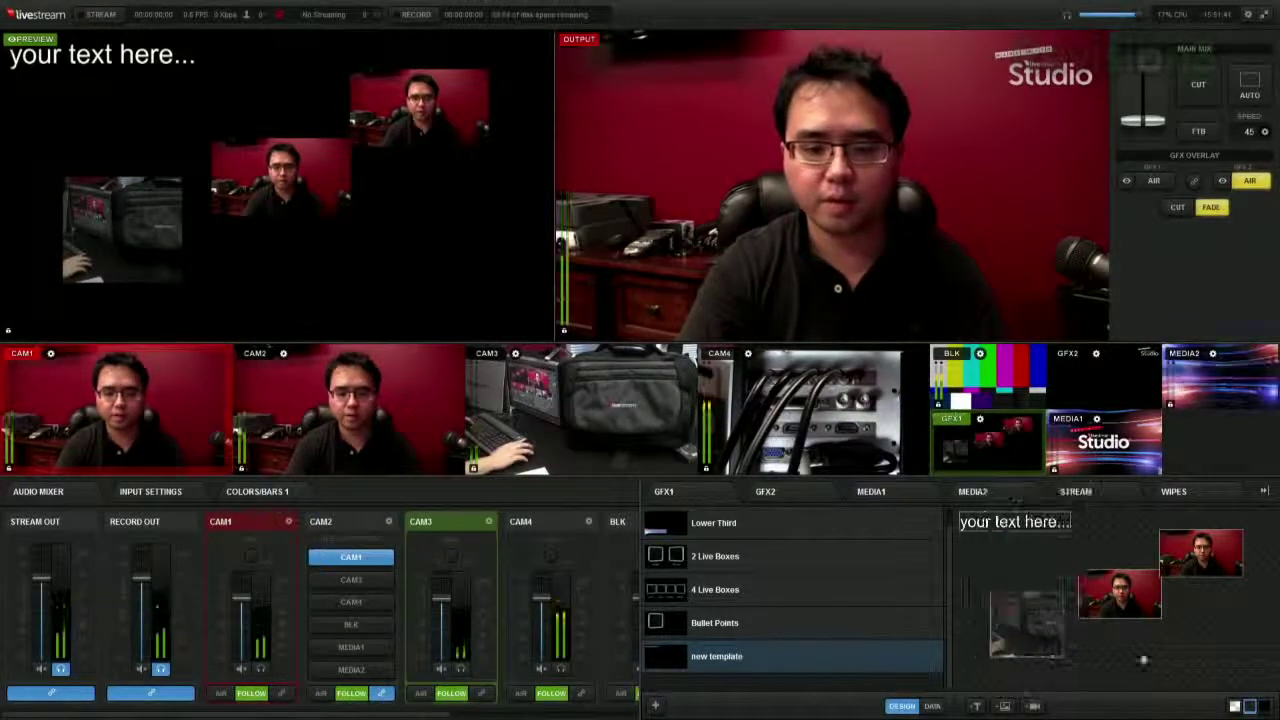
{"action": "left_click", "coordinate": [626, 420]}
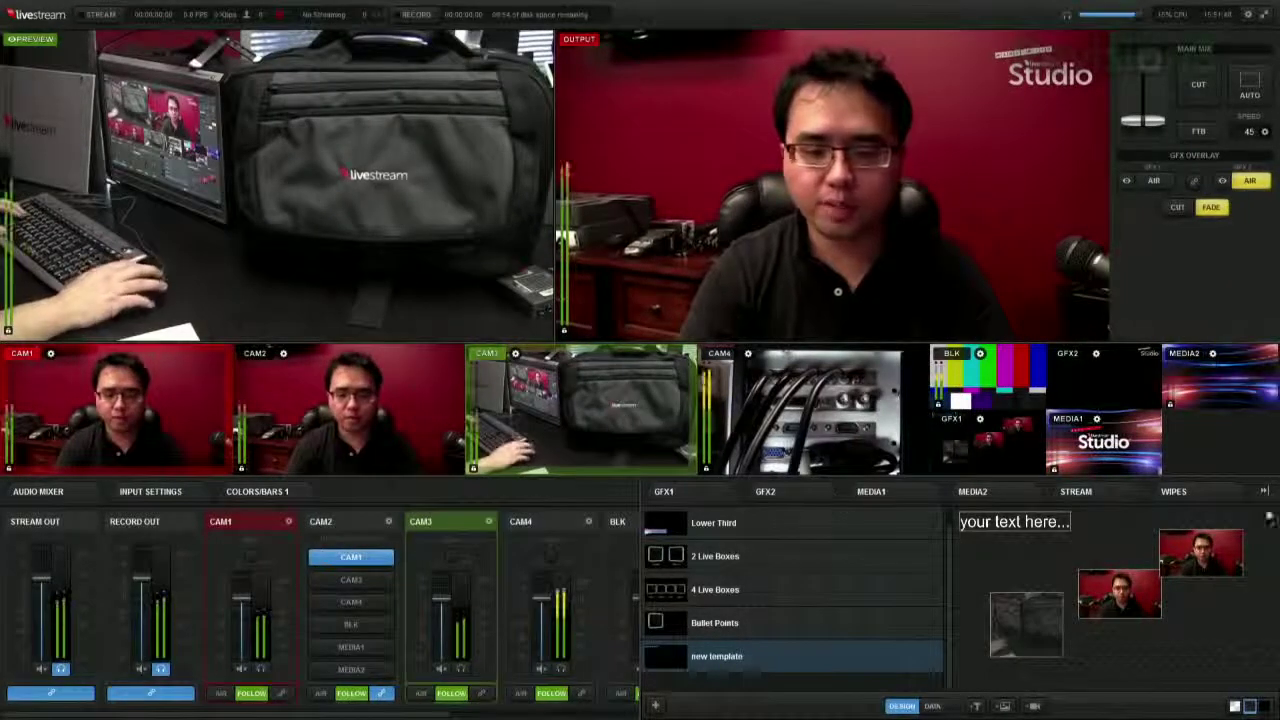
- Collapse the GFX panel so the audio mixer fills the full width
{"action": "left_click", "coordinate": [1264, 491]}
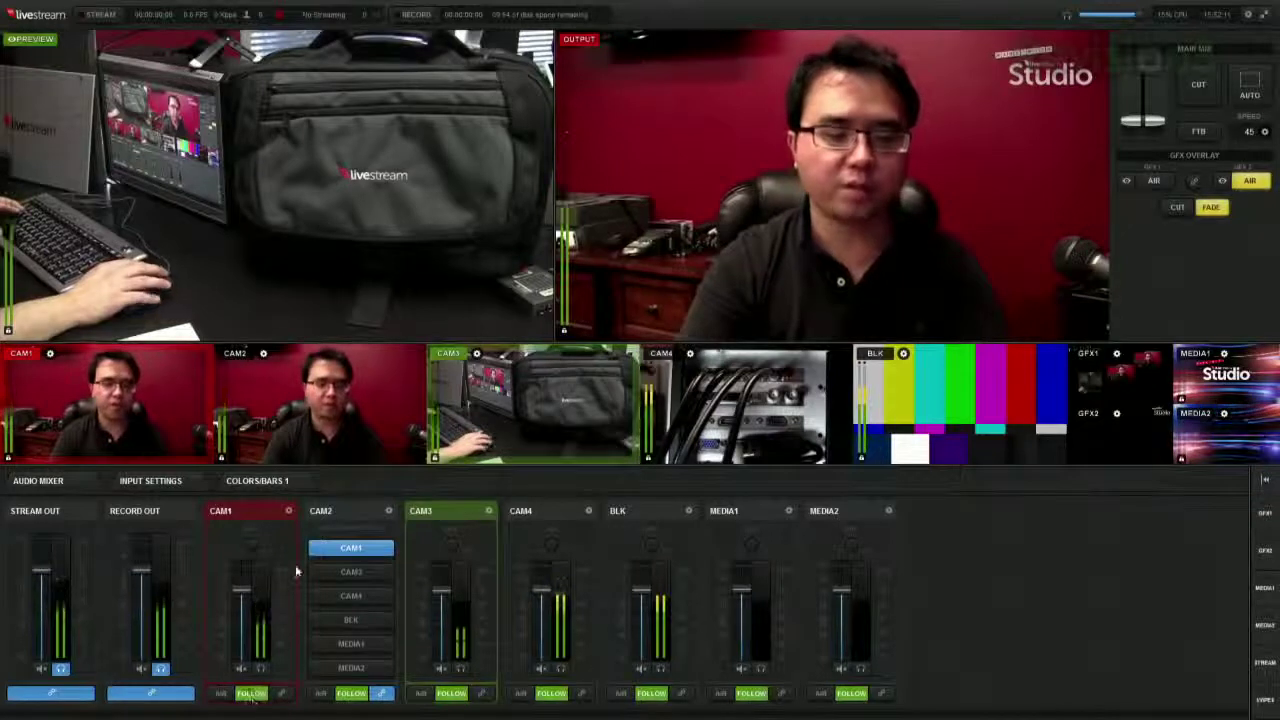
{"action": "key", "text": "2"}
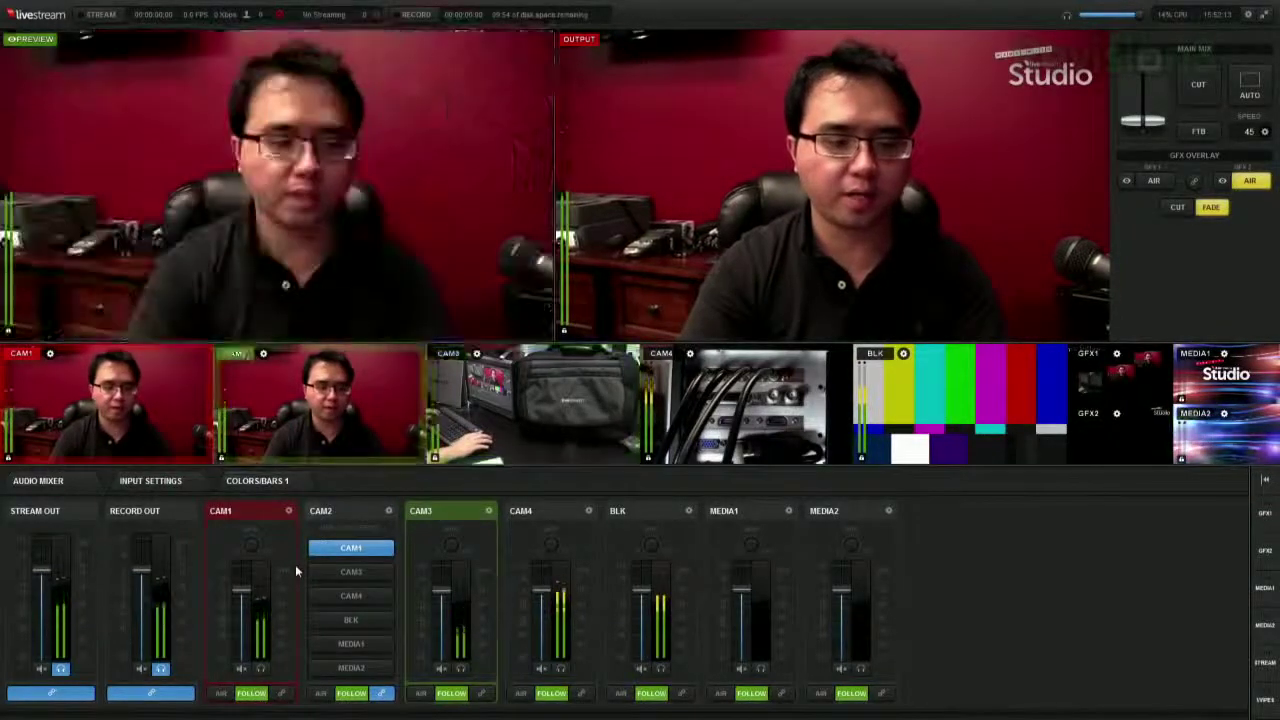
{"action": "key", "text": "4"}
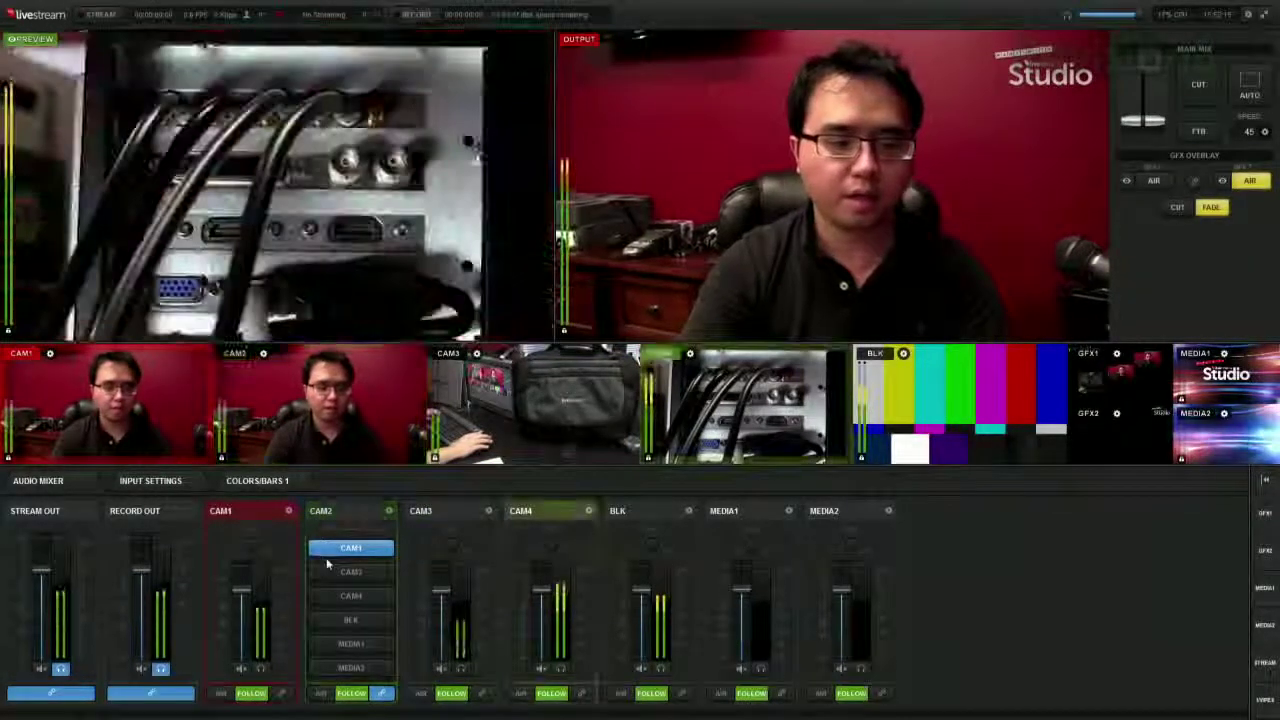
{"action": "key", "text": "3"}
{"action": "key", "text": "5"}
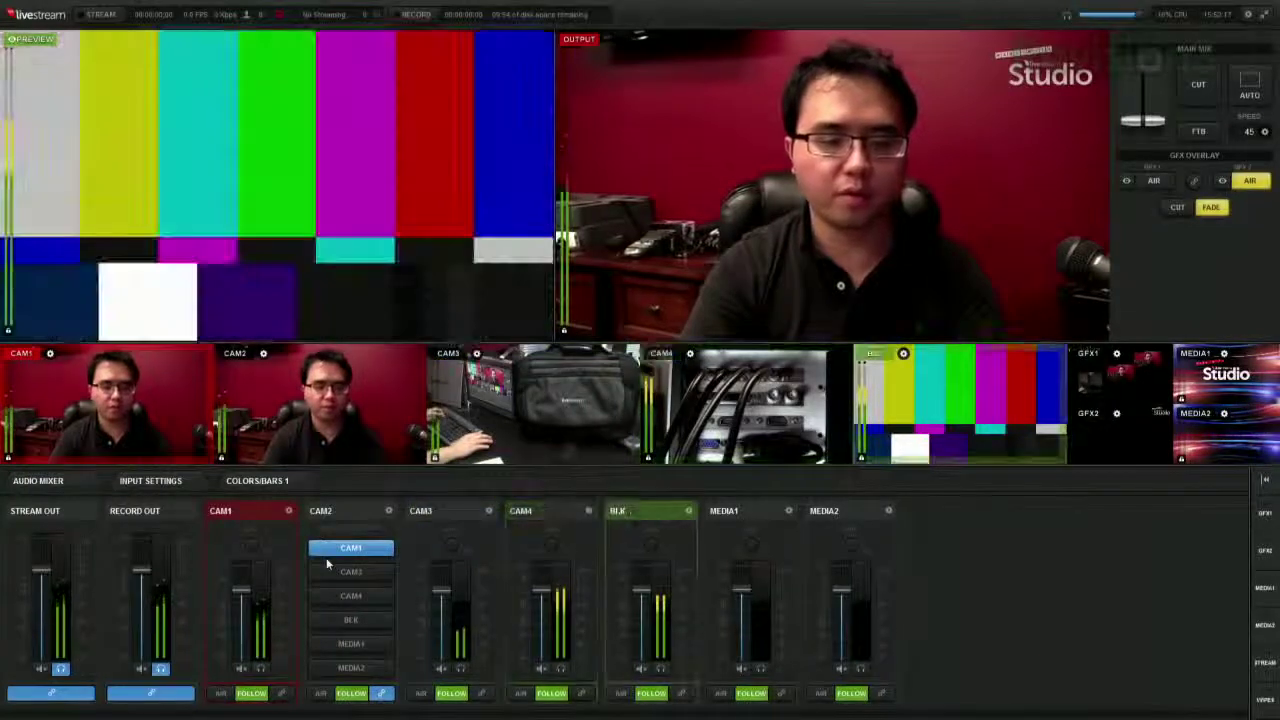
{"action": "key", "text": "4"}
{"action": "key", "text": "3"}
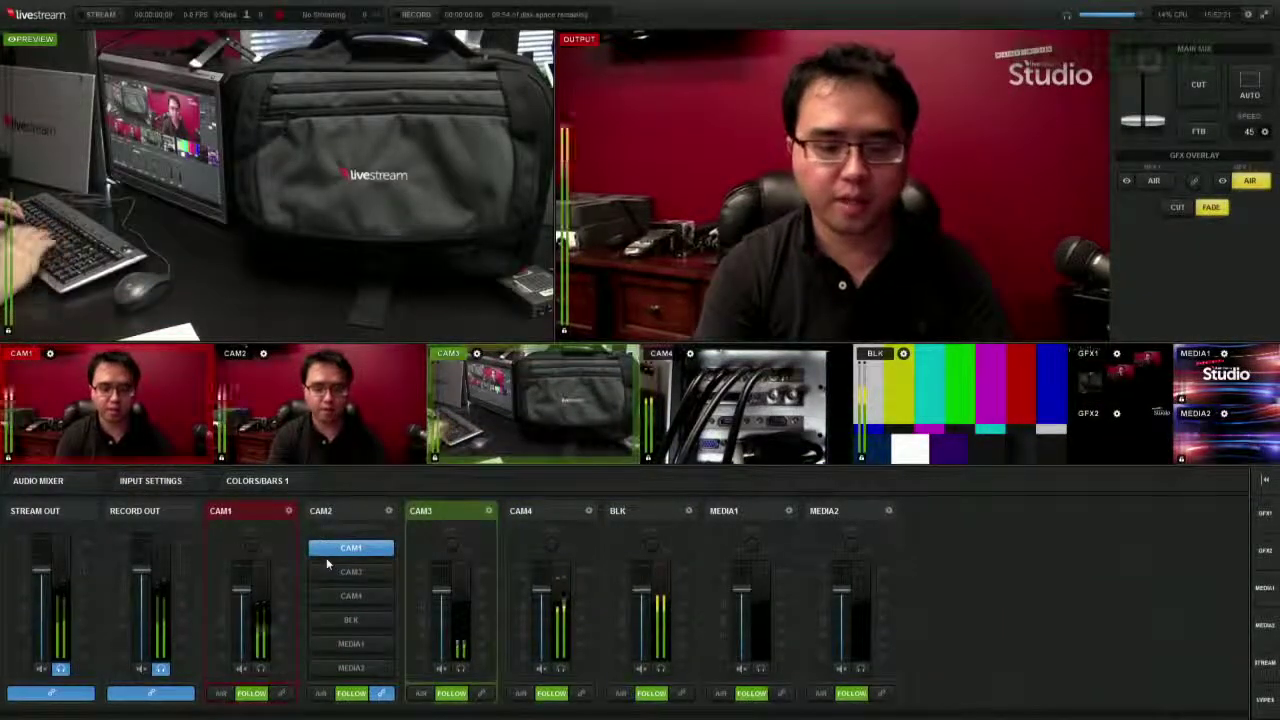
{"action": "key", "text": "space"}
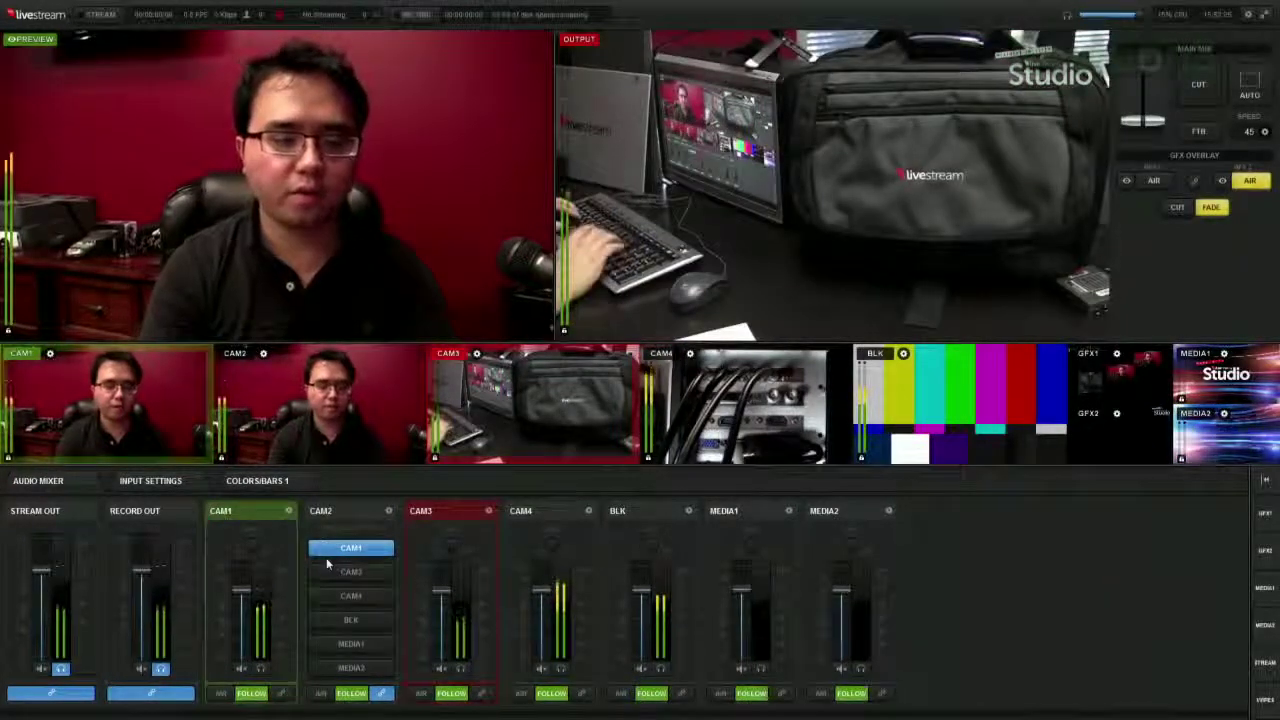
{"action": "key", "text": "space"}
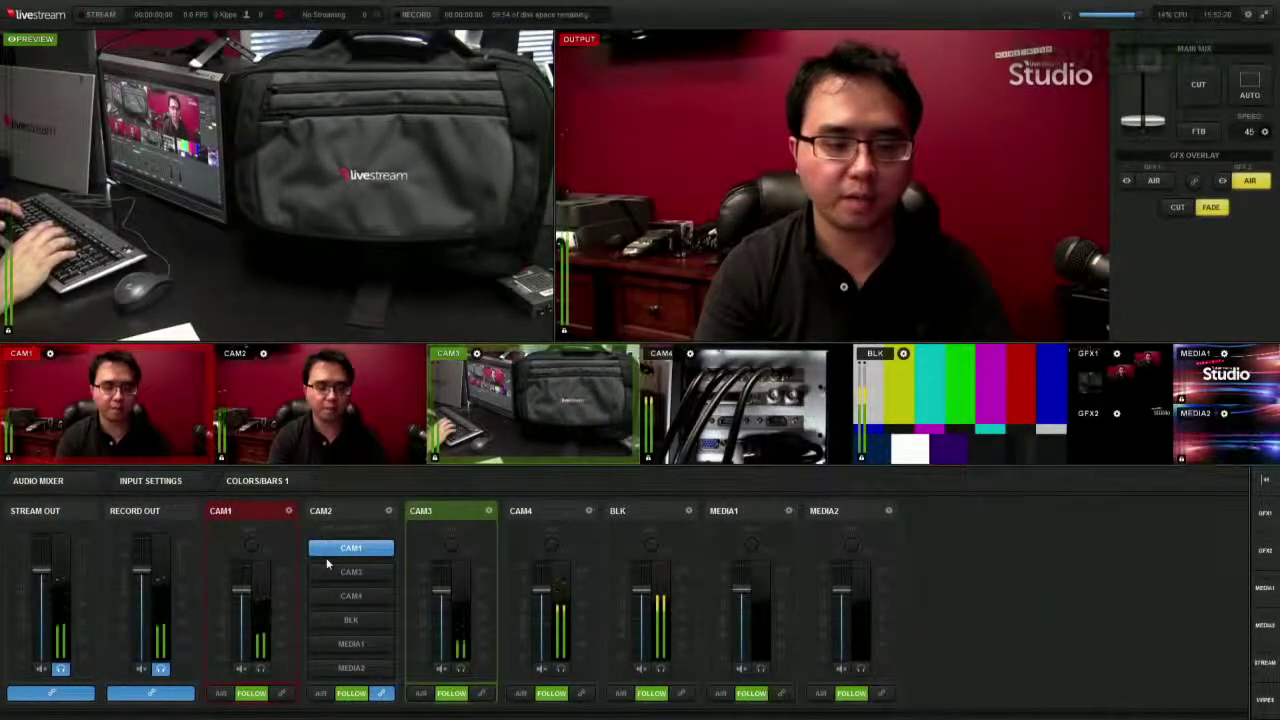
{"action": "key", "text": "space"}
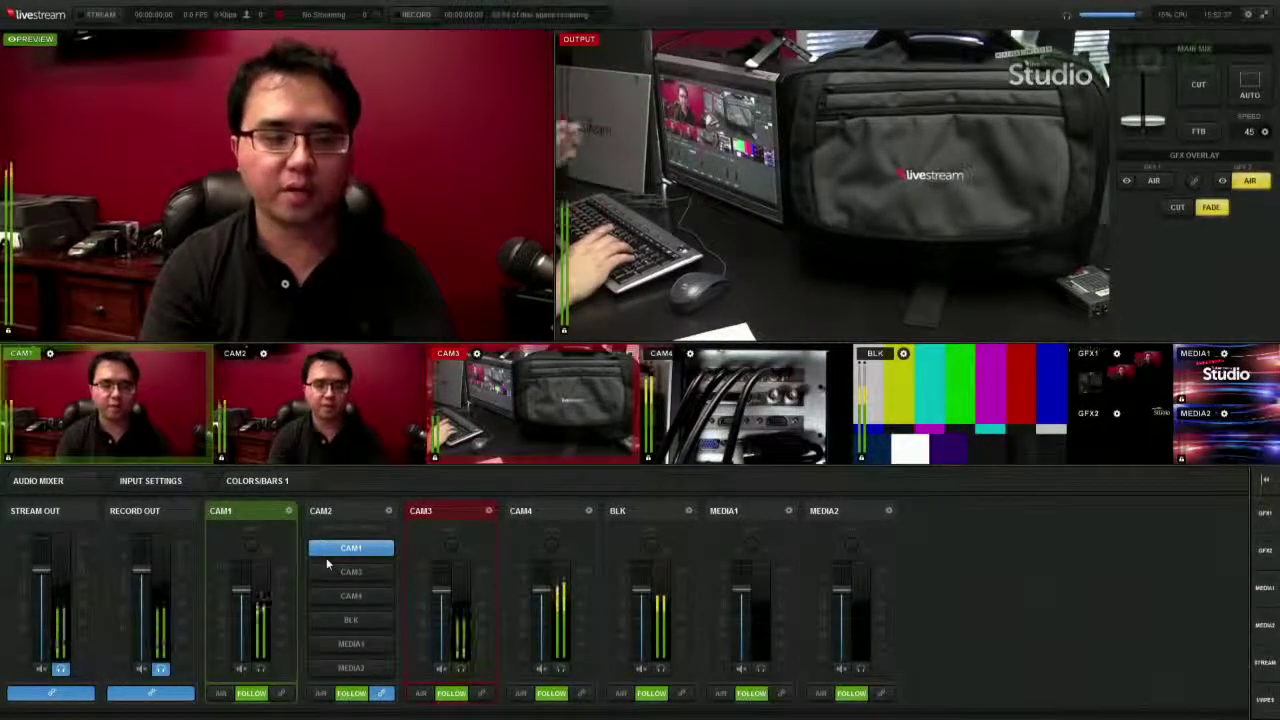
{"action": "key", "text": "space"}
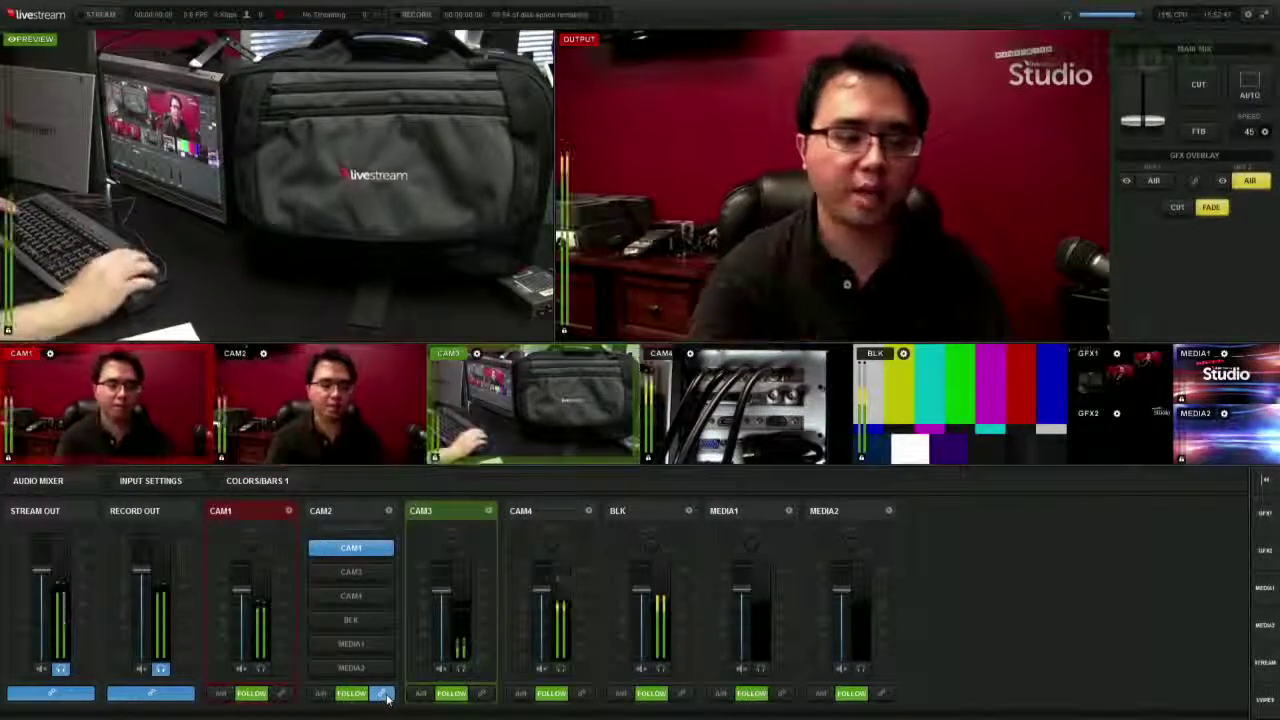
- Cut CAM3 to air and back to CAM1, then cue and cut CAM2 before returning to CAM1
{"action": "key", "text": "space"}
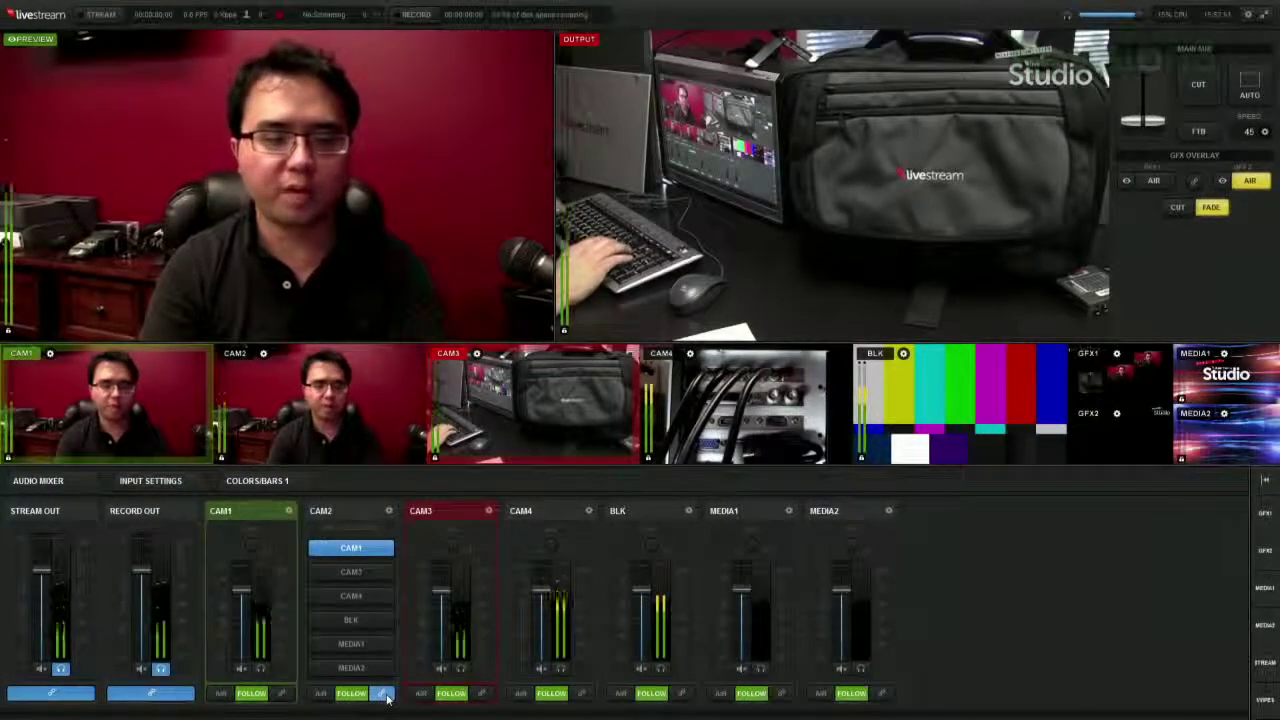
{"action": "key", "text": "space"}
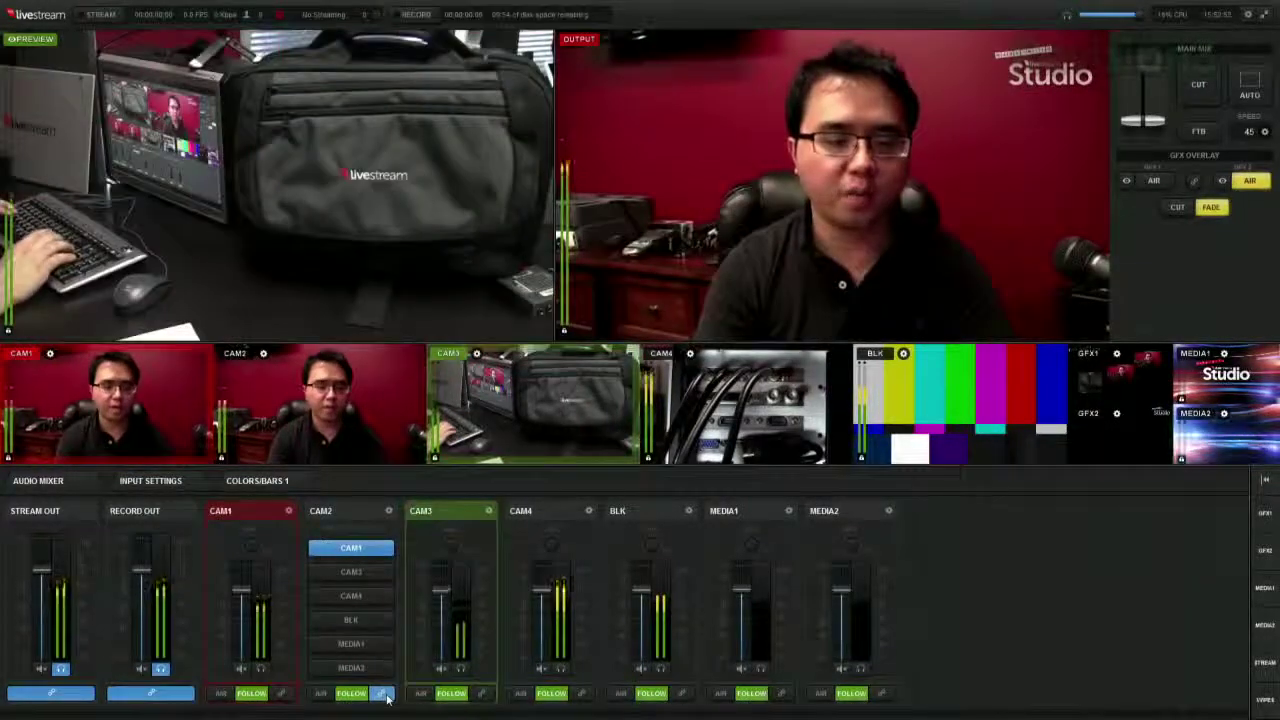
{"action": "key", "text": "2"}
{"action": "key", "text": "space"}
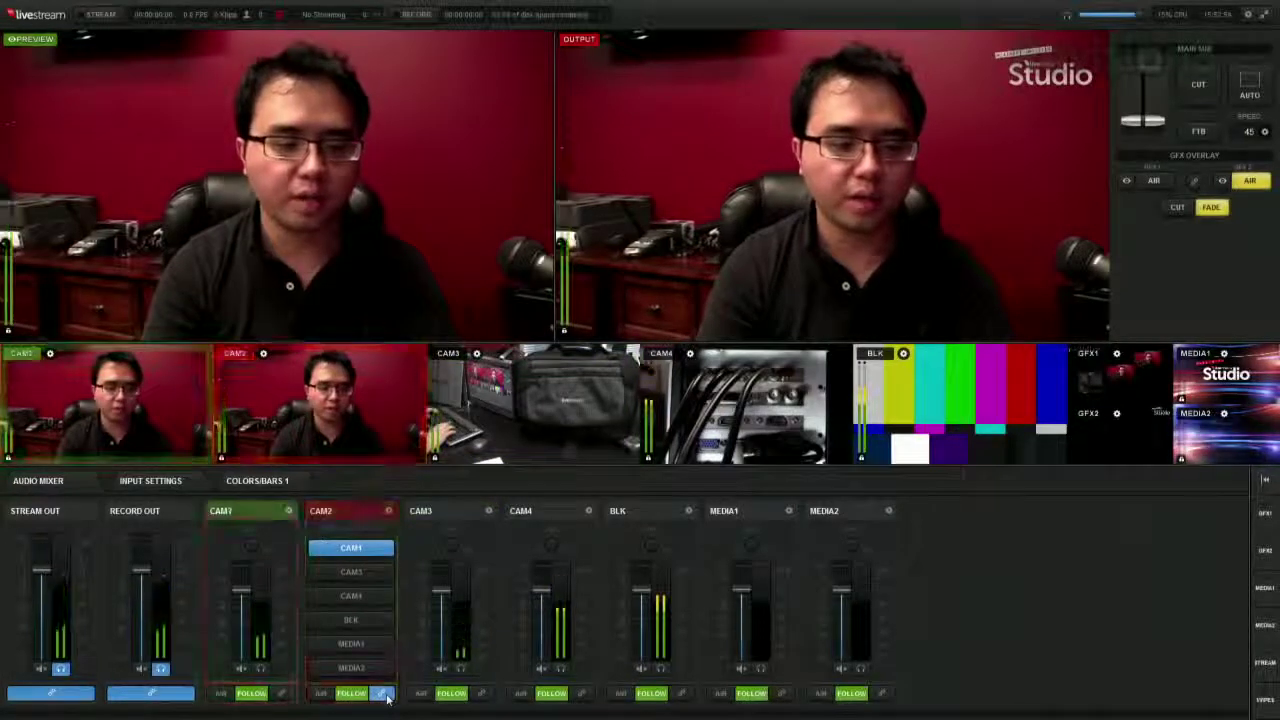
{"action": "key", "text": "space"}
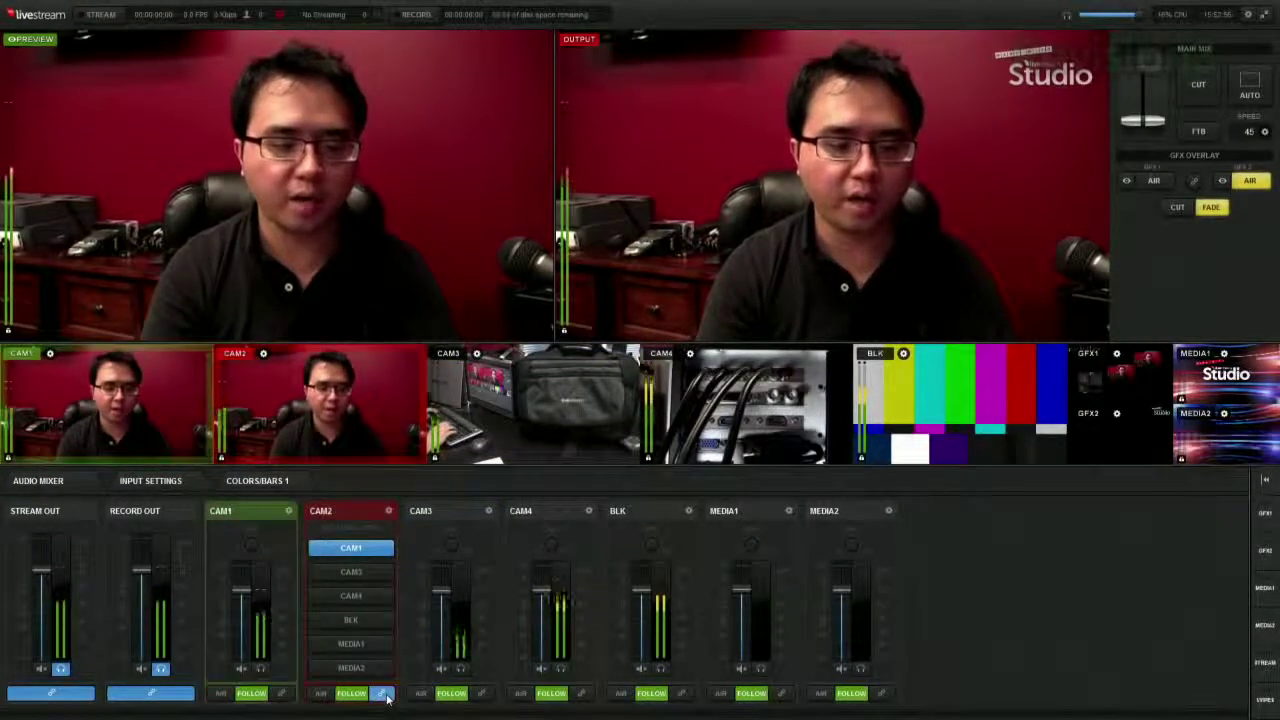
{"action": "key", "text": "space"}
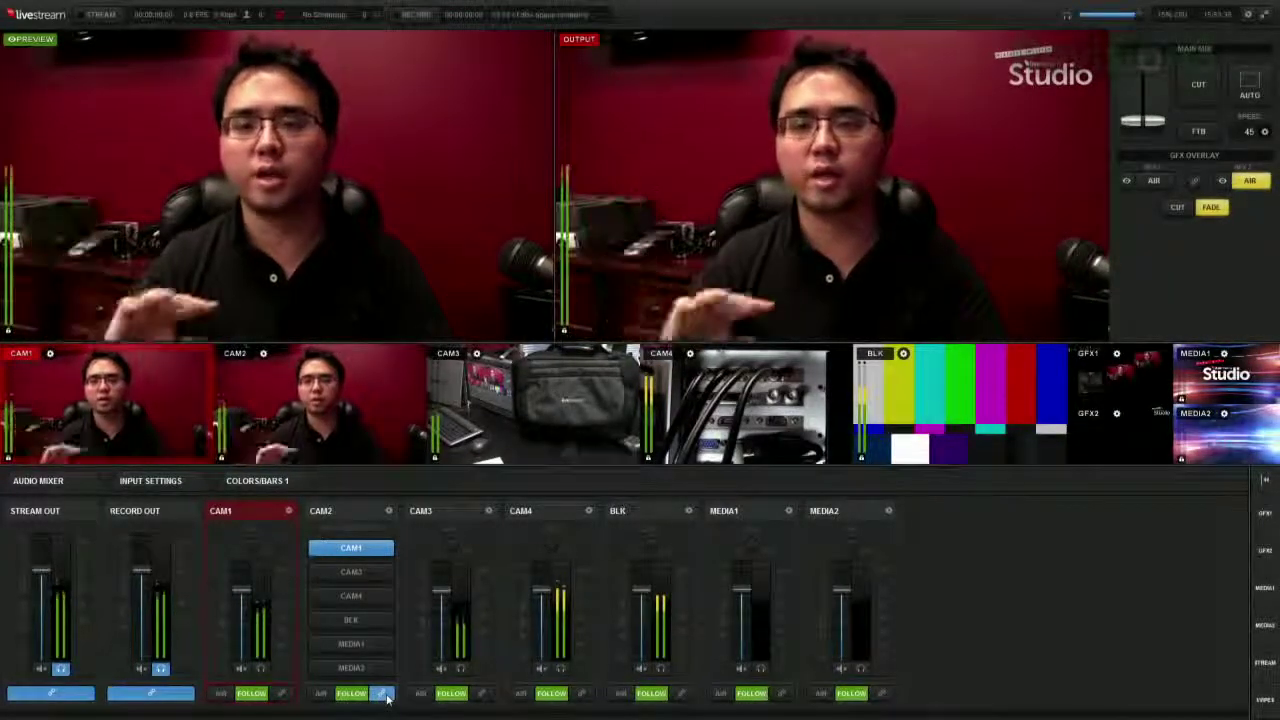
- Cue CAM3 in preview and cut the desk shot to air
{"action": "key", "text": "3"}
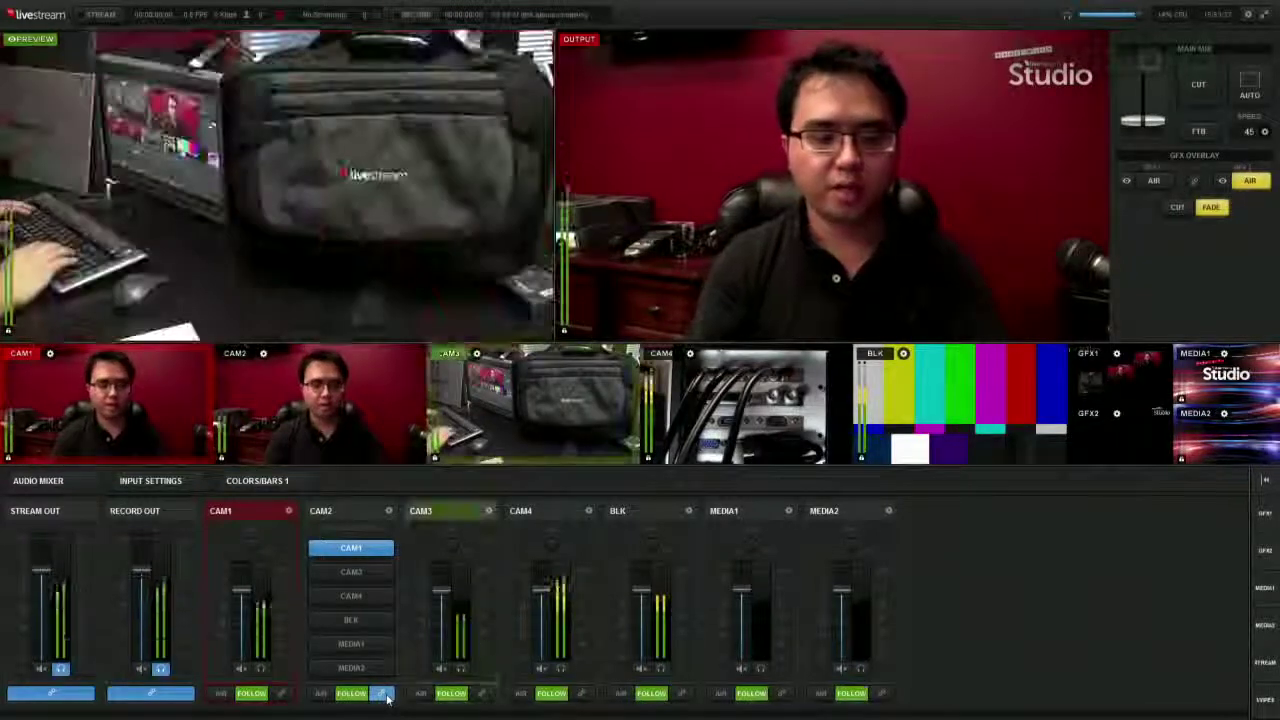
{"action": "key", "text": "space"}
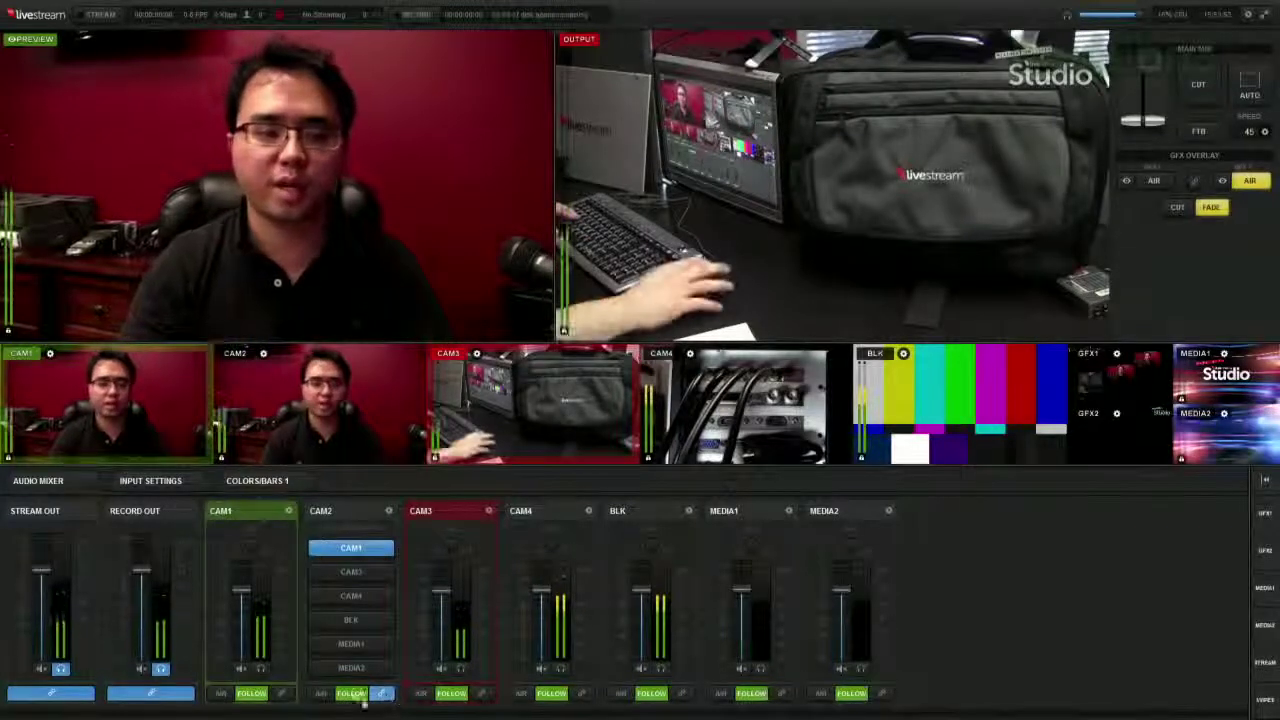
- Toggle left/right audio routing for Inputs 1 and 2, then open the COLORS/BARS 1 generator settings
{"action": "left_click", "coordinate": [168, 486]}
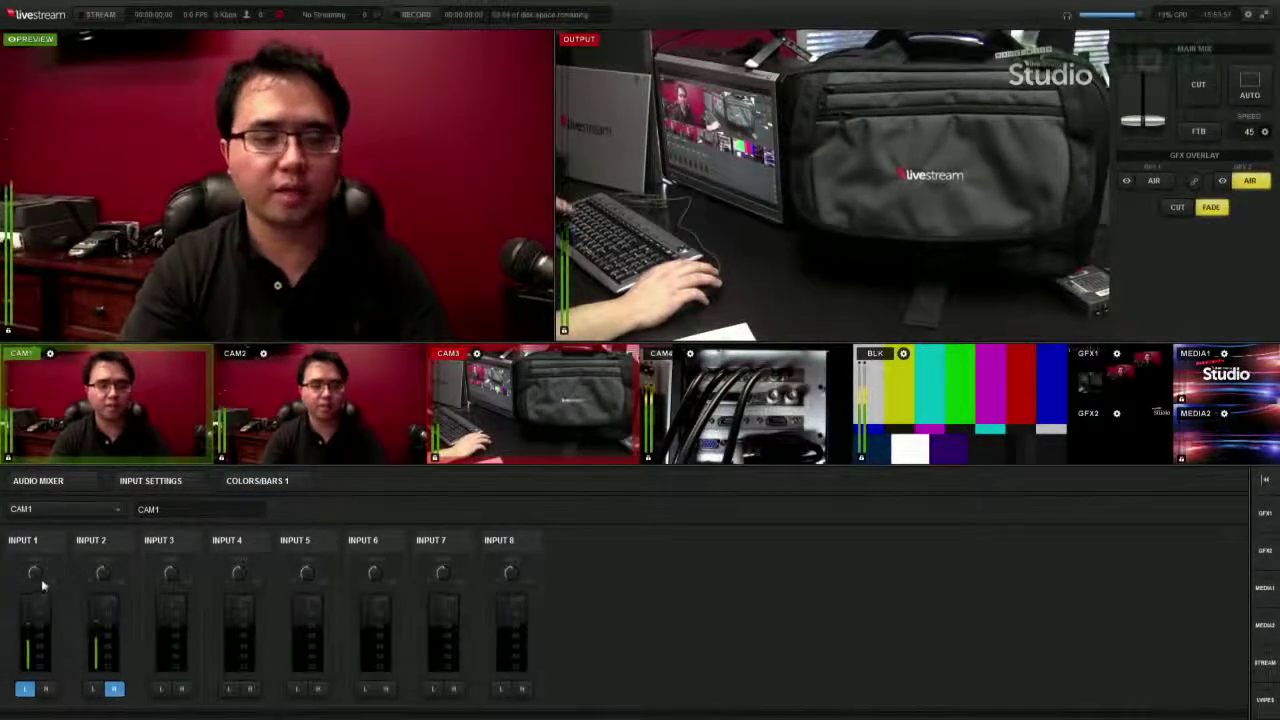
{"action": "left_click", "coordinate": [44, 689]}
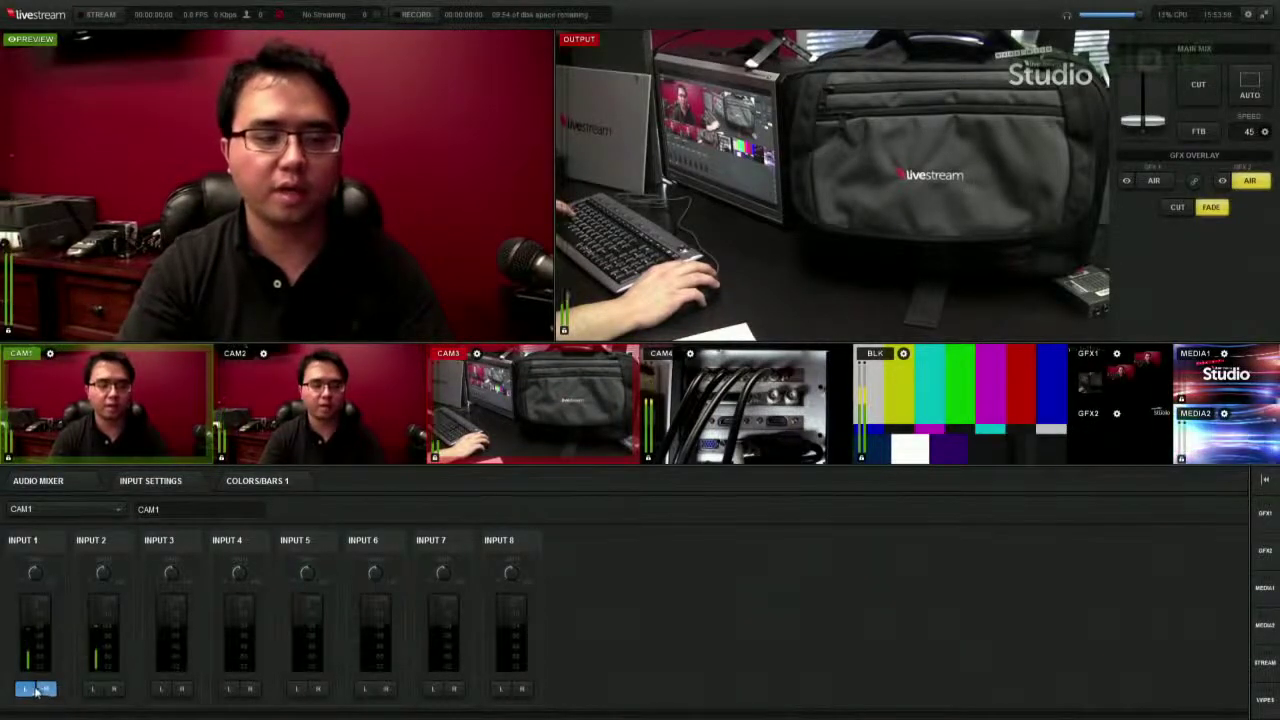
{"action": "left_click", "coordinate": [92, 689]}
{"action": "left_click", "coordinate": [24, 689]}
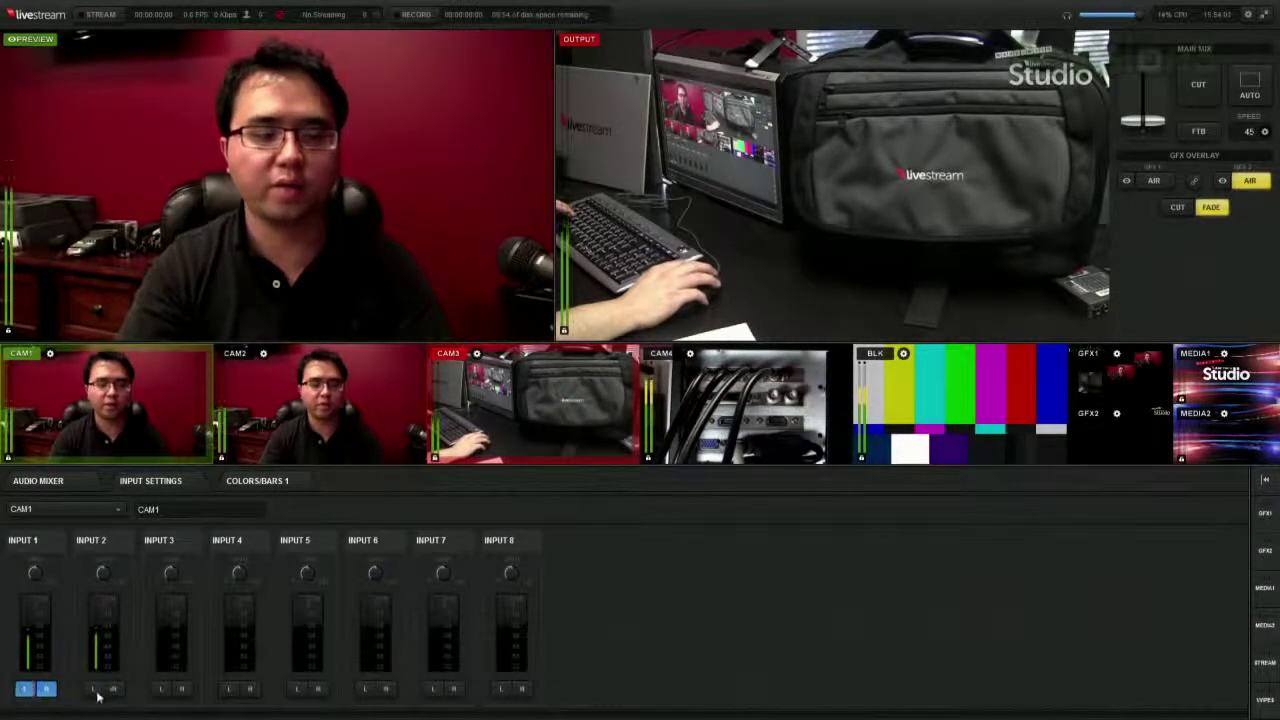
{"action": "left_click", "coordinate": [112, 689]}
{"action": "left_click", "coordinate": [252, 482]}
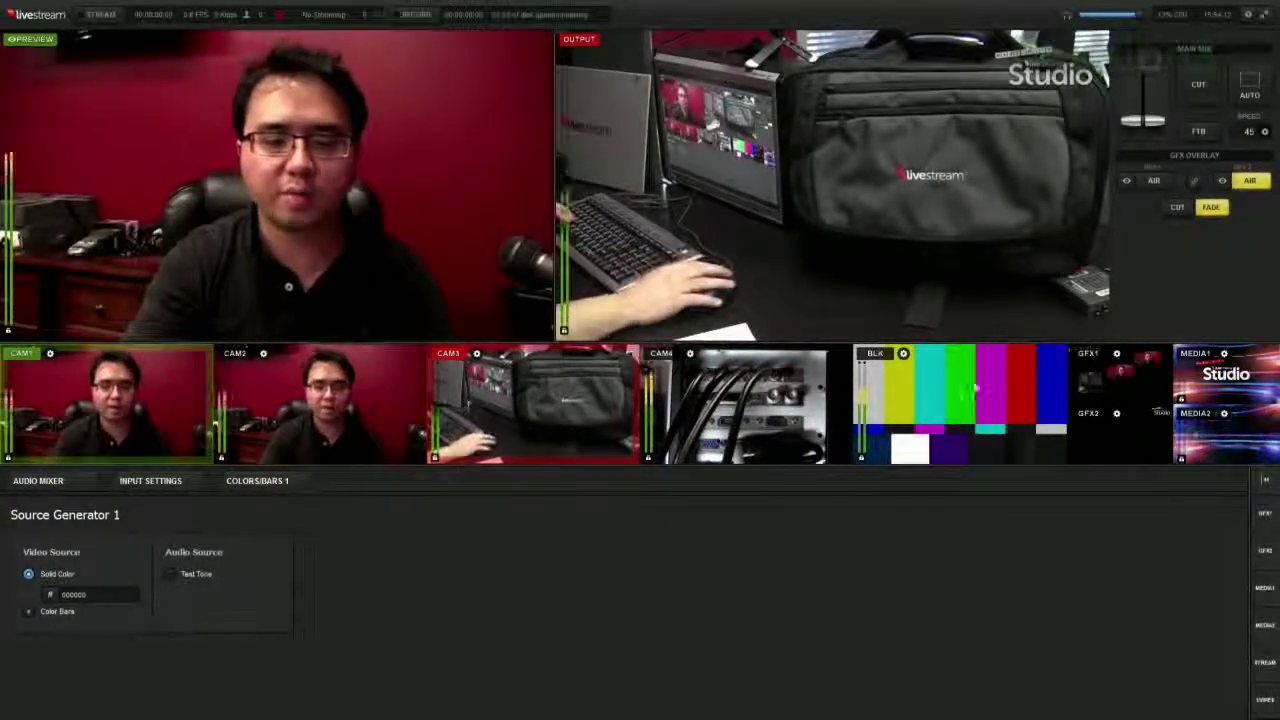
- Set the source generator to a yellow solid colour
{"action": "left_click", "coordinate": [29, 574]}
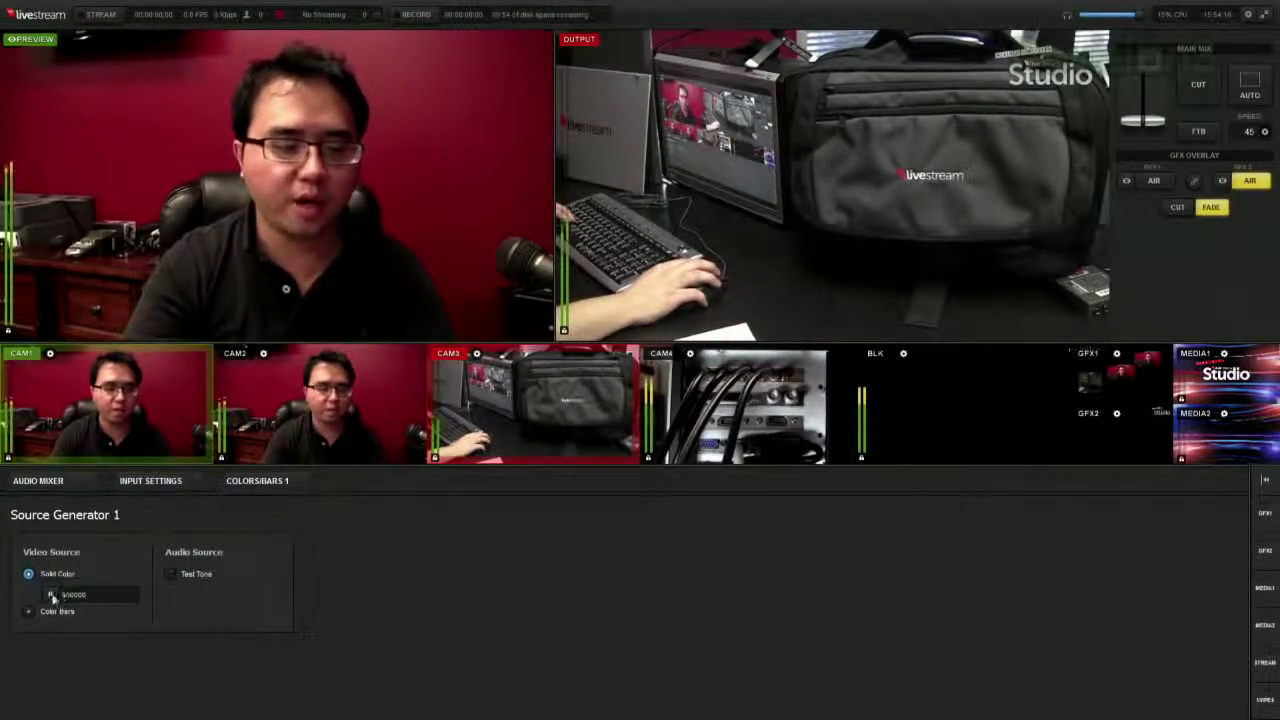
{"action": "left_click", "coordinate": [52, 594]}
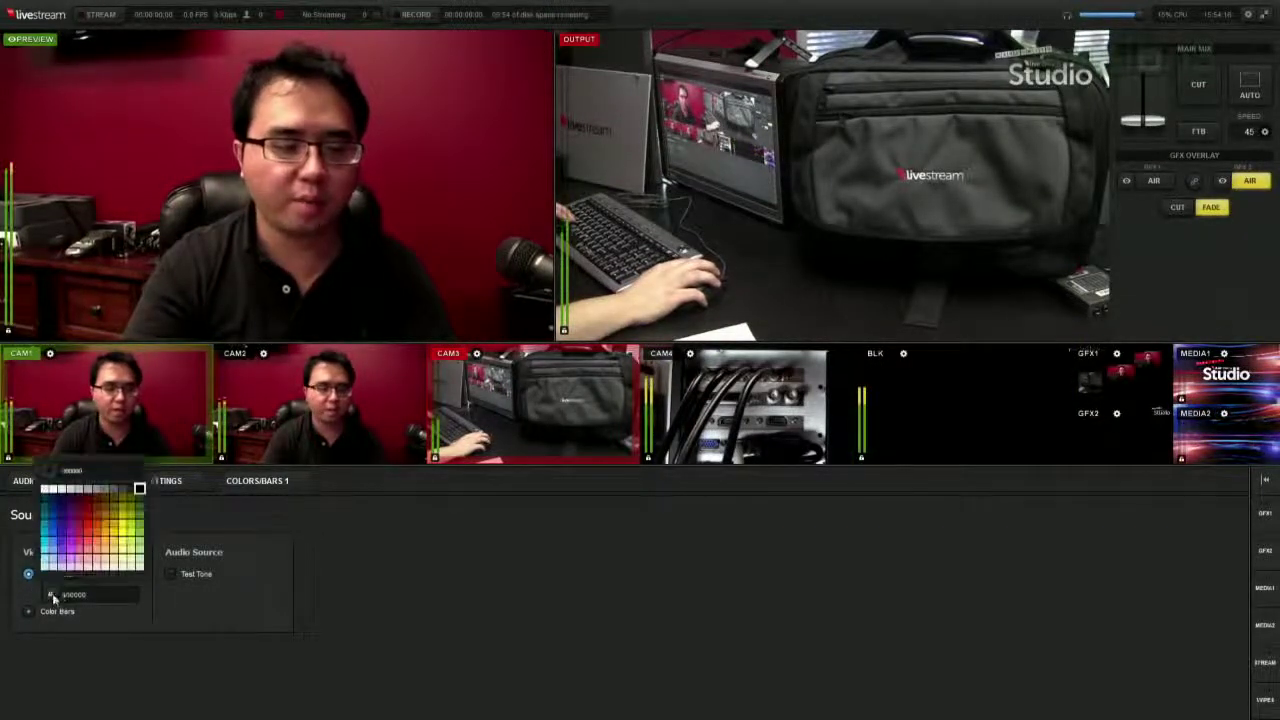
{"action": "left_click", "coordinate": [113, 522]}
{"action": "left_click", "coordinate": [202, 522]}
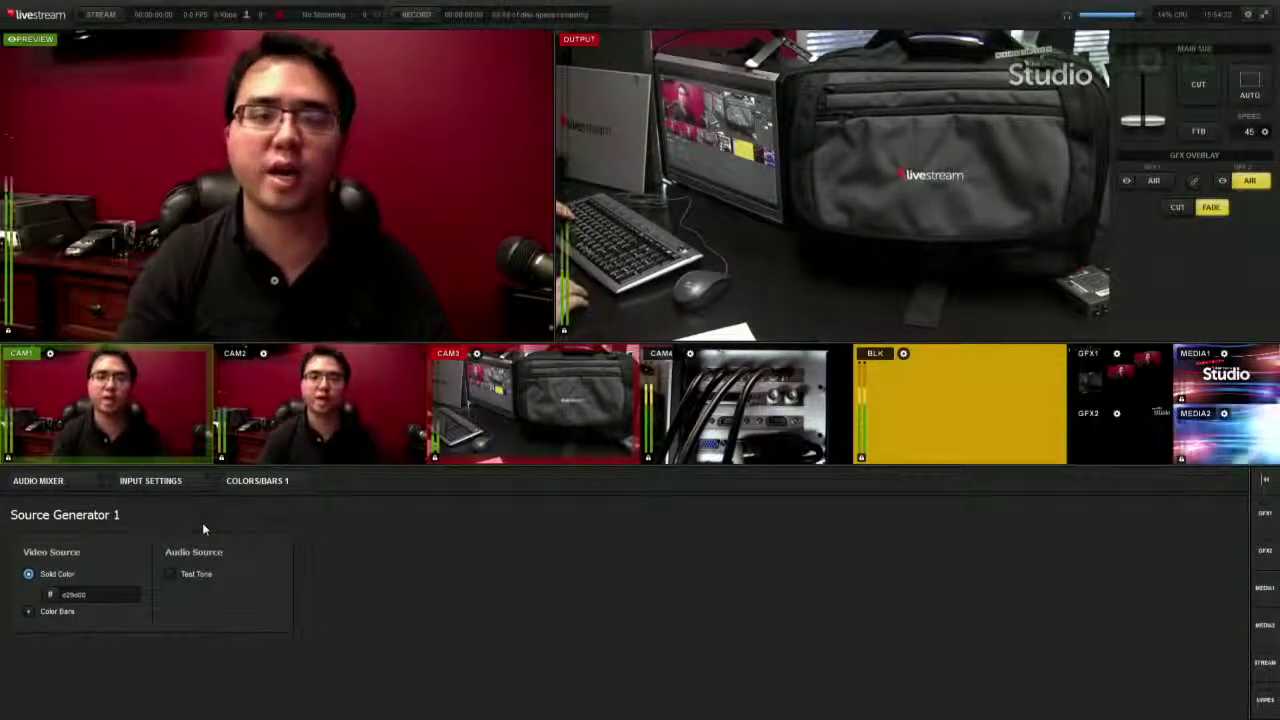
- Return the generator to Color Bars with Test Tone left off
{"action": "left_click", "coordinate": [28, 611]}
{"action": "left_click", "coordinate": [169, 574]}
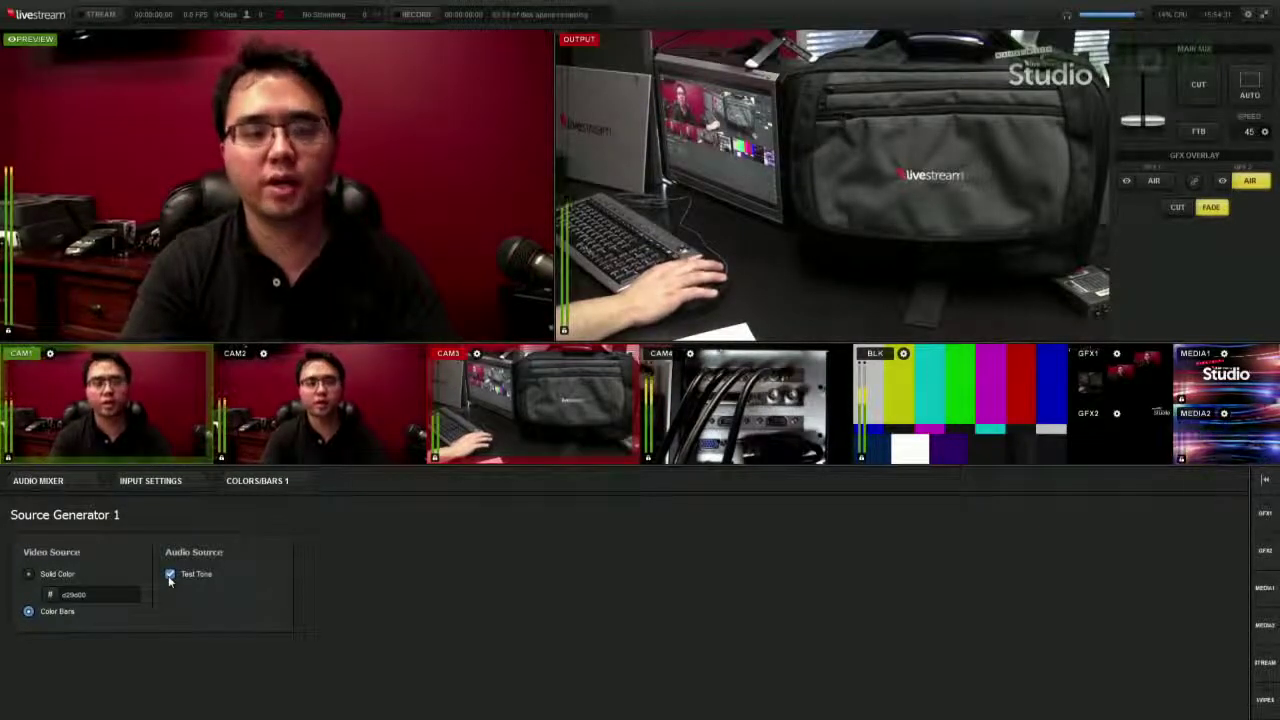
{"action": "left_click", "coordinate": [169, 575]}
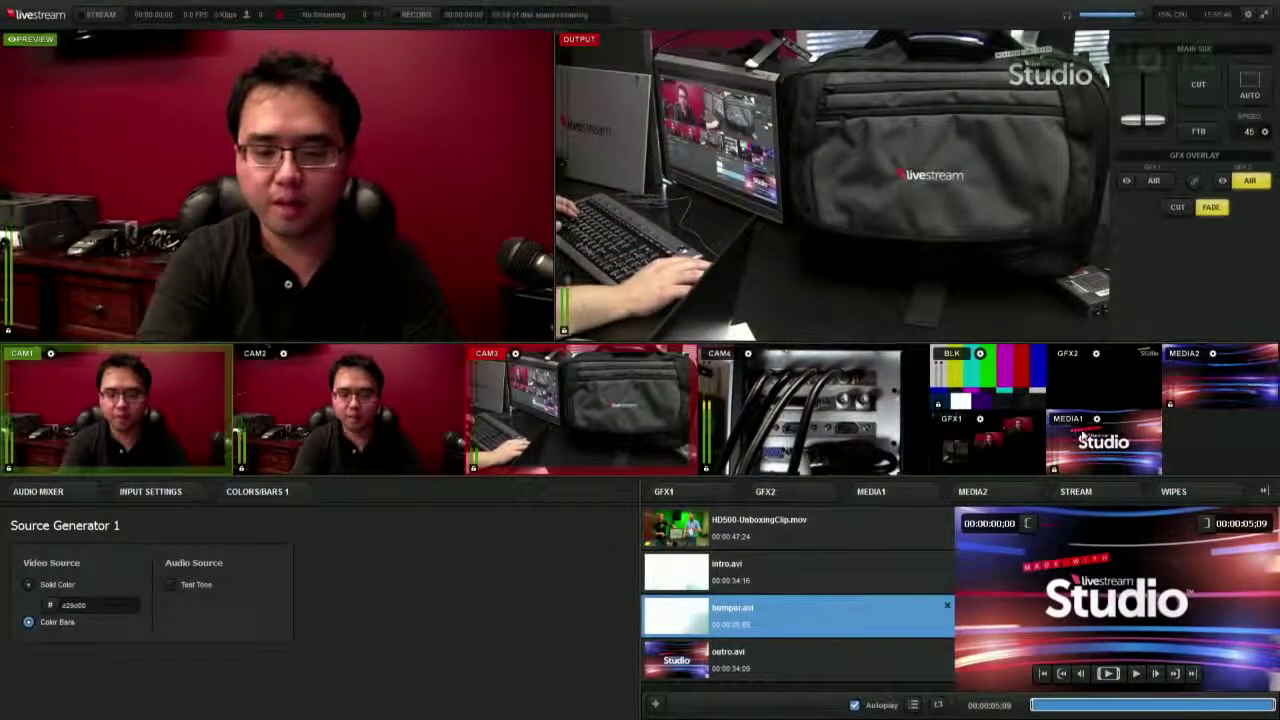
- Take the MEDIA1 bumper to air, cue CAM1, enable playlist looping, and show the MEDIA2 Loop.avi playlist
{"action": "key", "text": "8"}
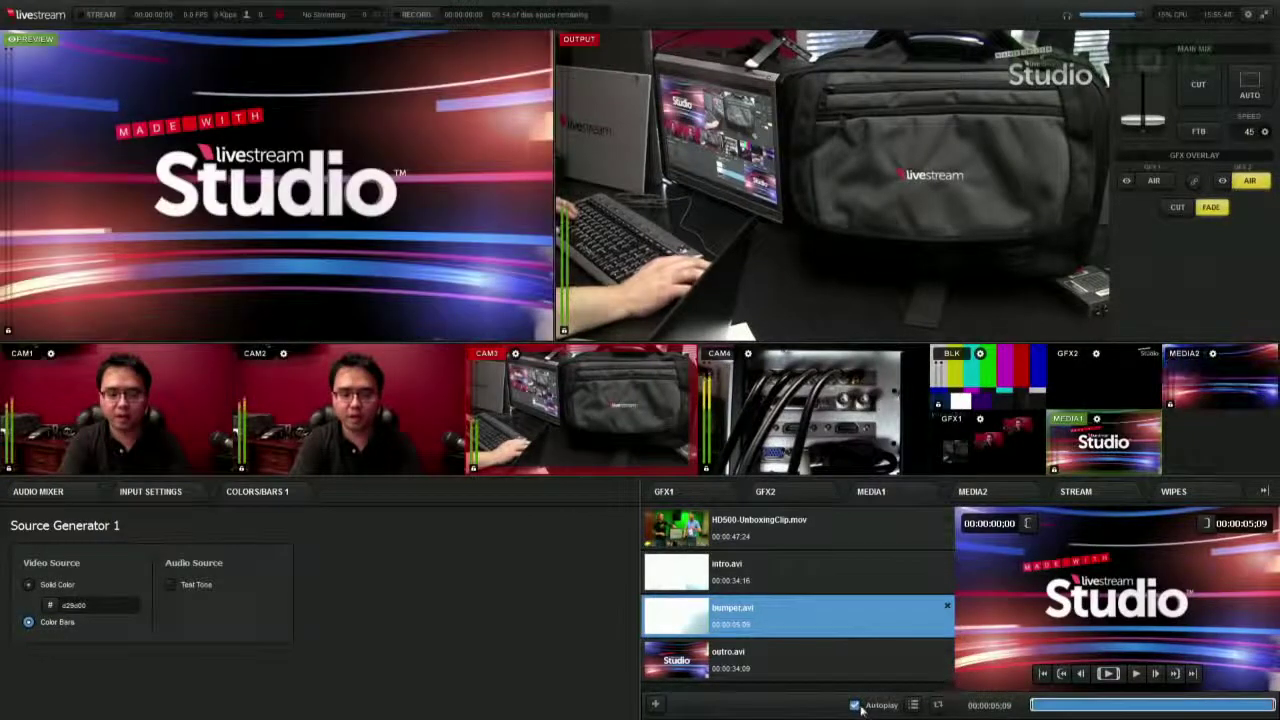
{"action": "key", "text": "space"}
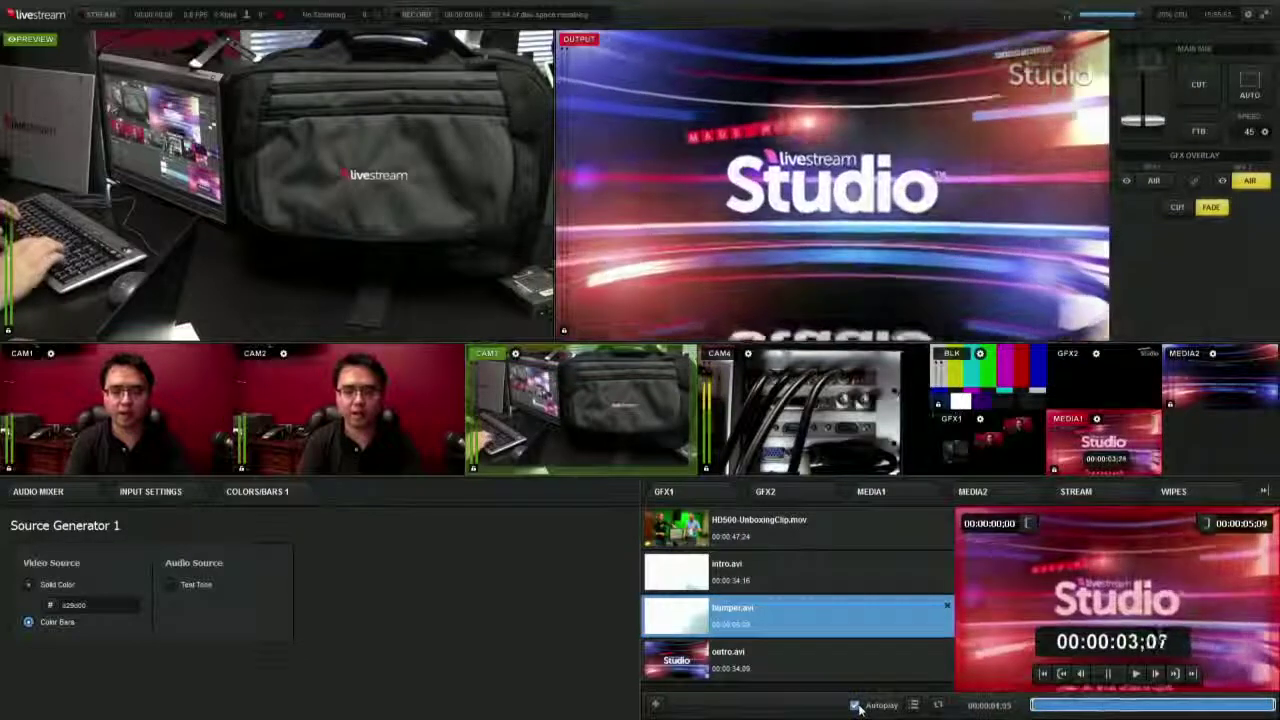
{"action": "key", "text": "1"}
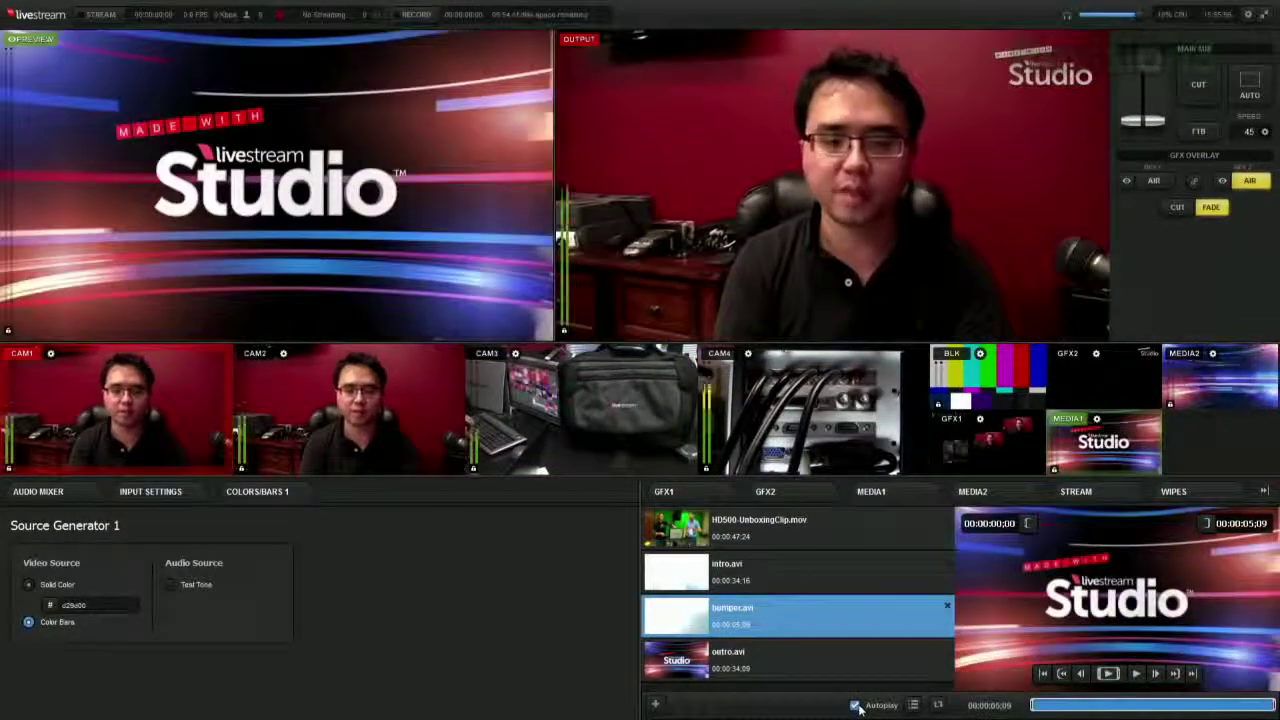
{"action": "left_click", "coordinate": [938, 706]}
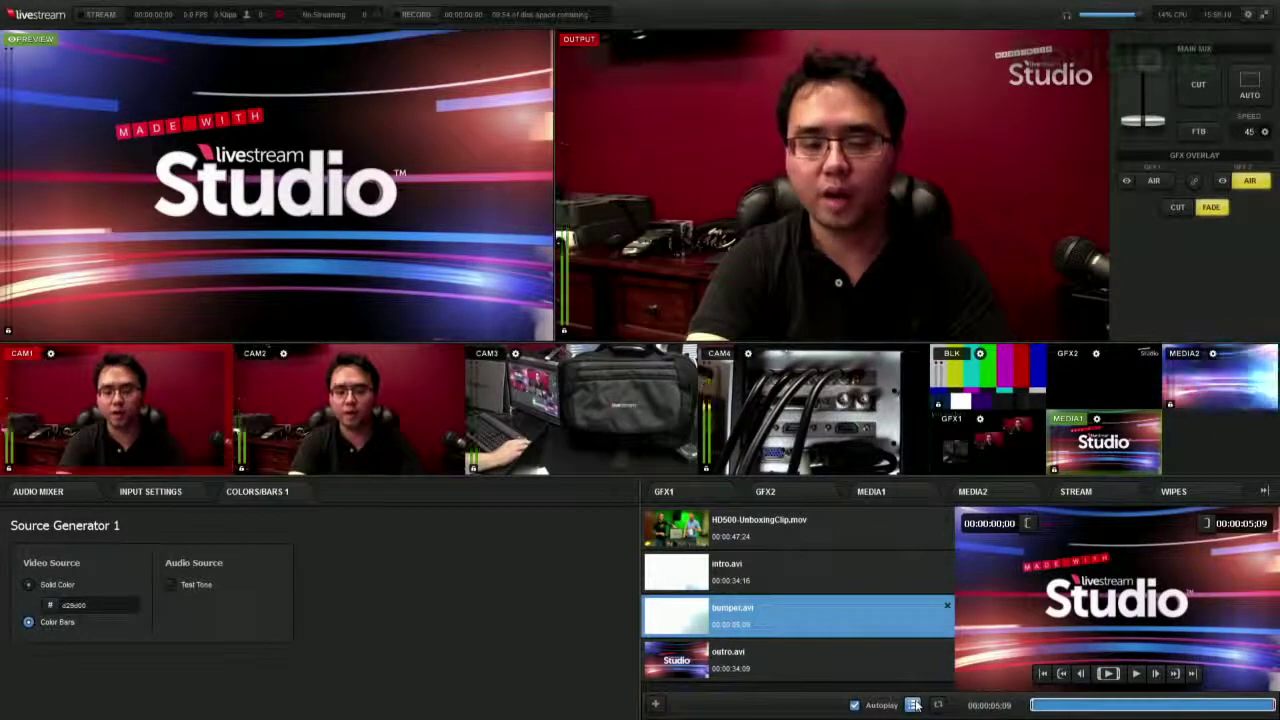
{"action": "left_click", "coordinate": [975, 493]}
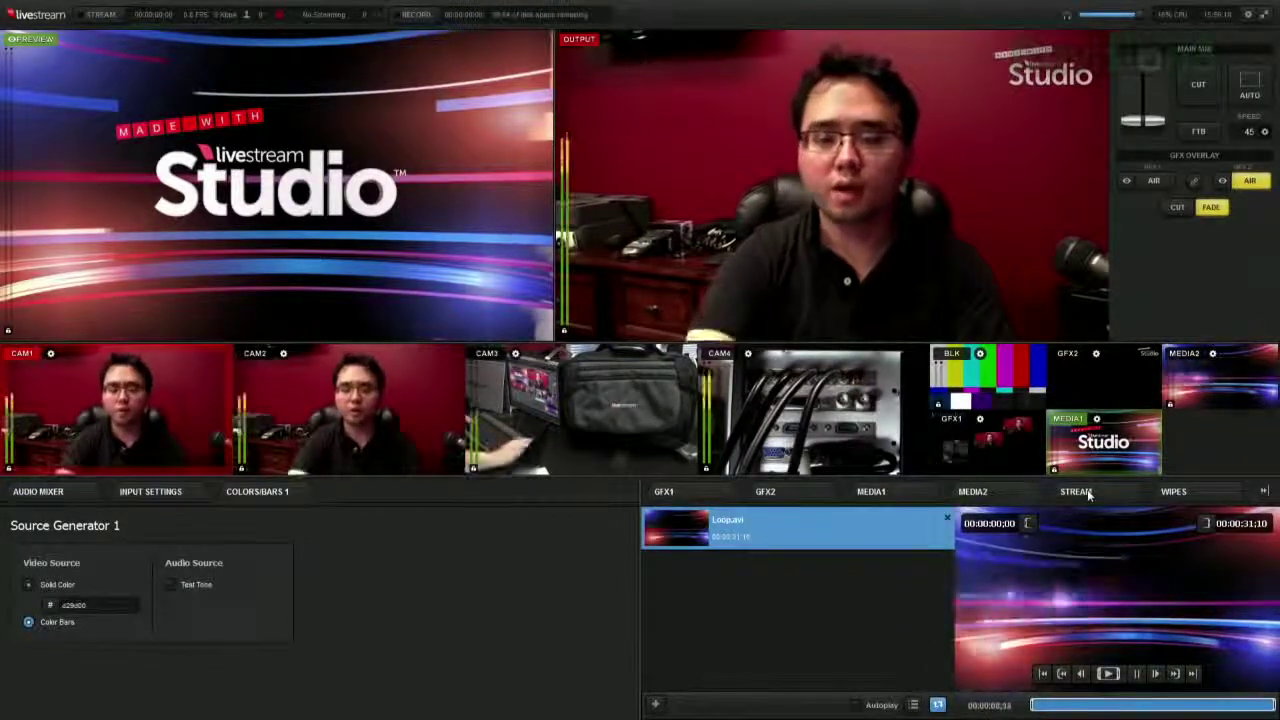
- Log in to Livestream from the STREAM tab with the account user name and password
{"action": "left_click", "coordinate": [1088, 492]}
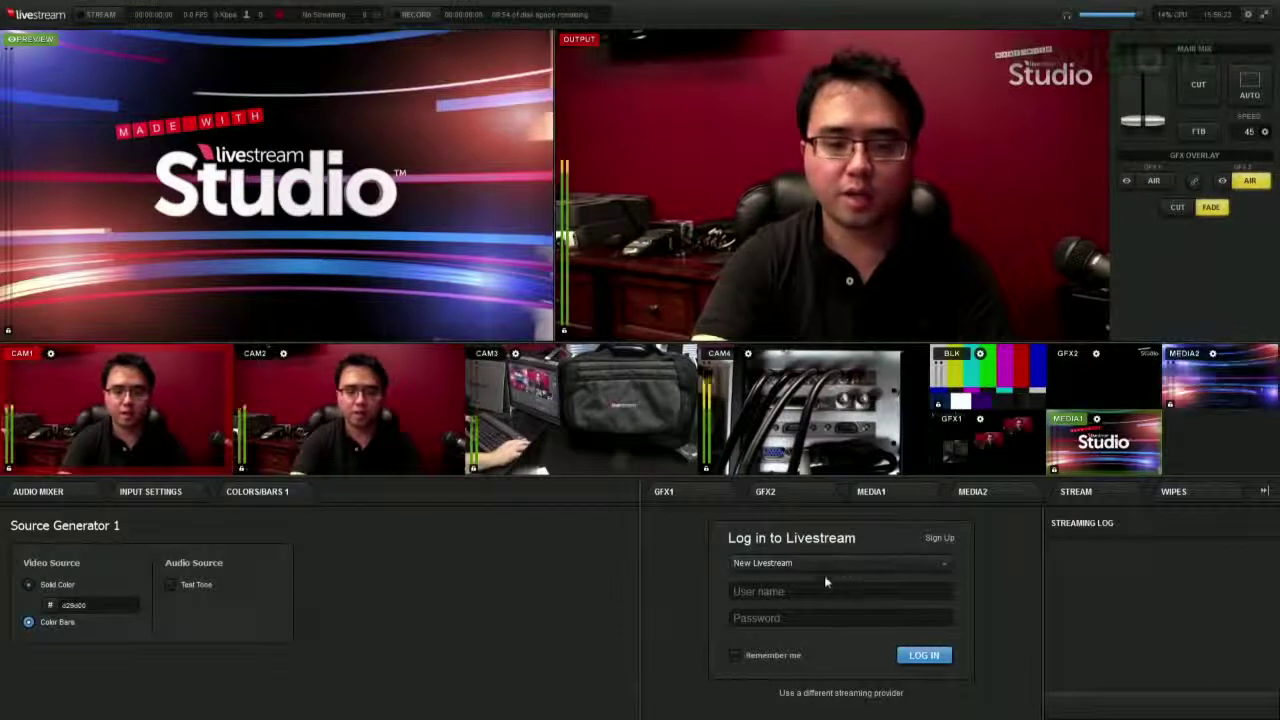
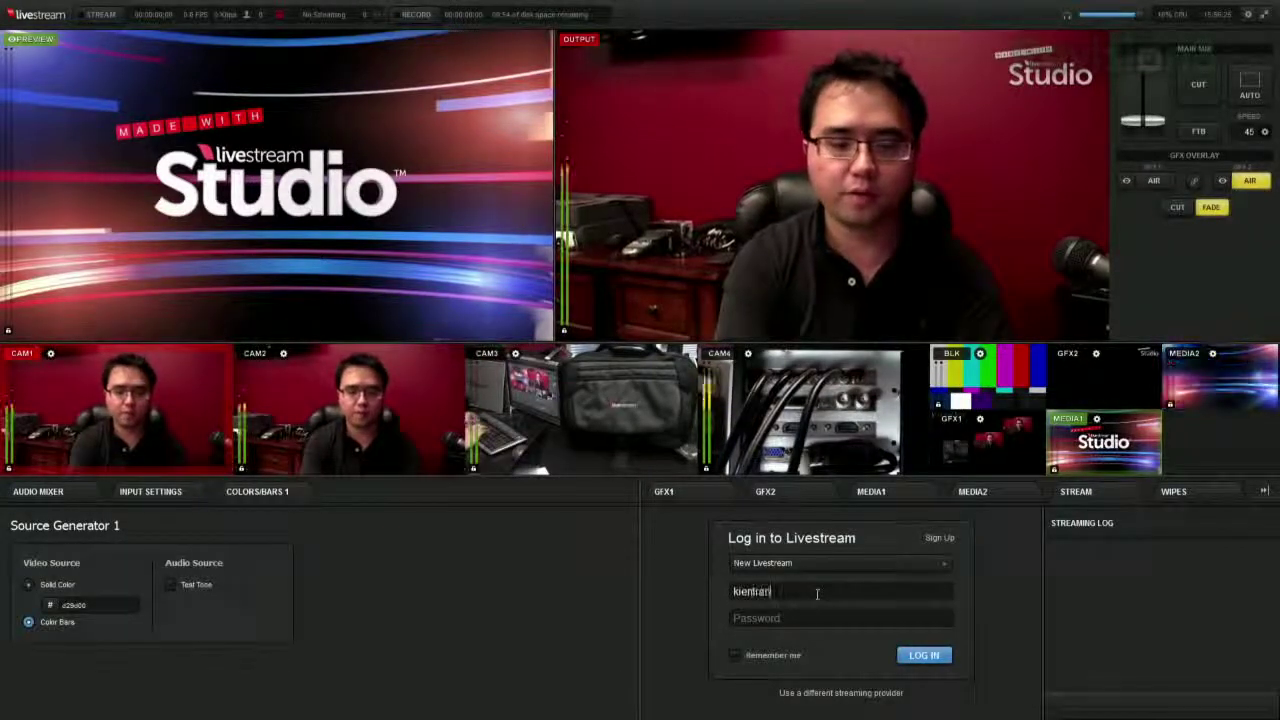
{"action": "double_click", "coordinate": [817, 594]}
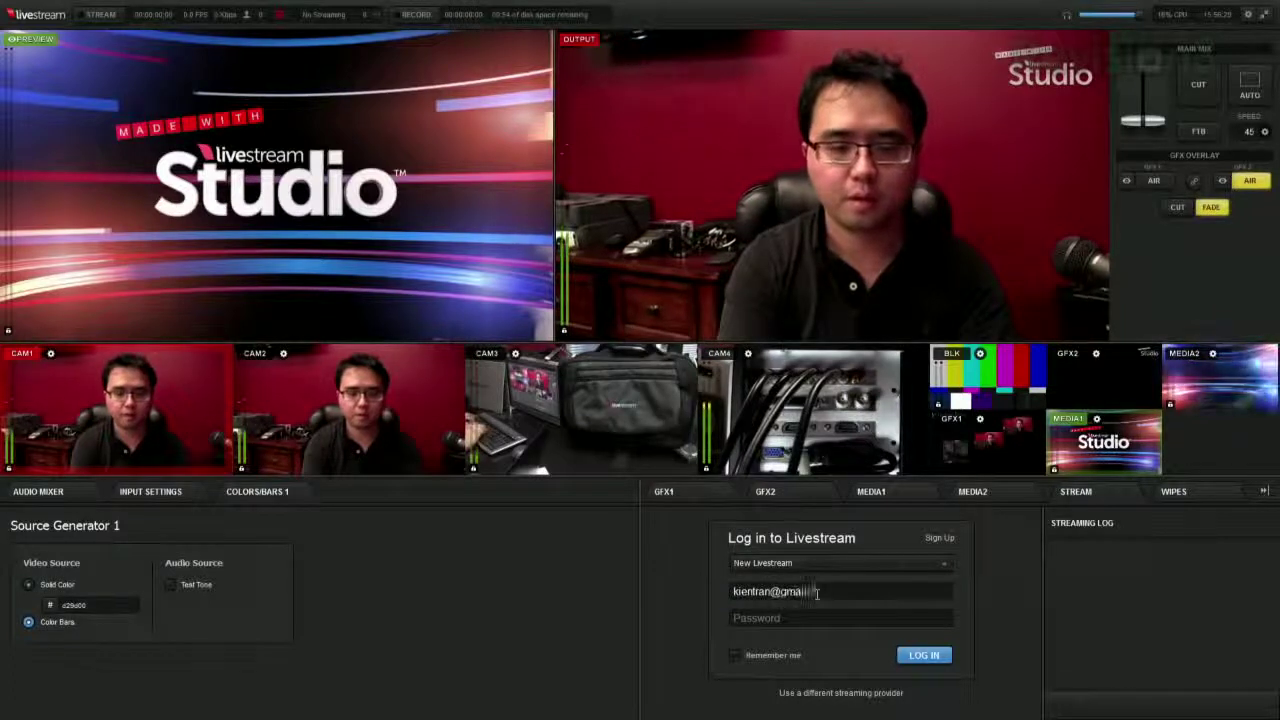
{"action": "key", "text": "Tab"}
{"action": "type", "text": "******"}
{"action": "key", "text": "Return"}
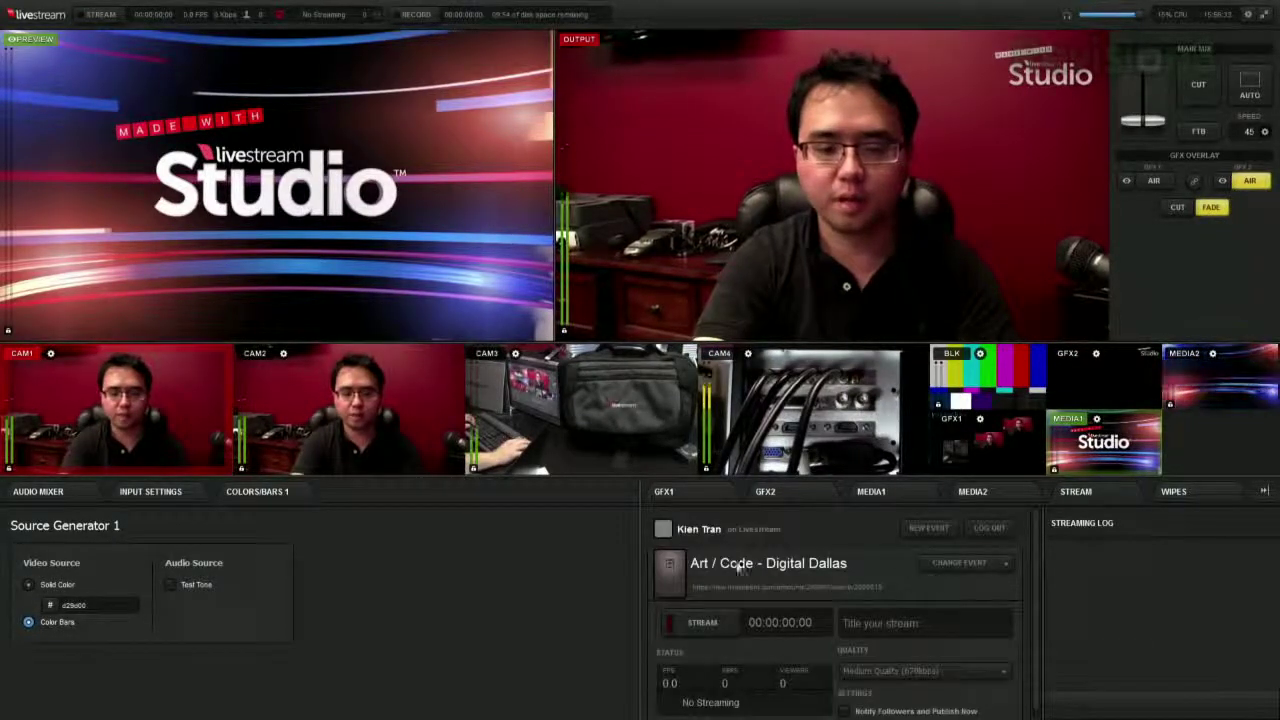
- Check the event list, keeping Art / Code - Digital Dallas, then bring up the wipe transitions
{"action": "left_click", "coordinate": [1005, 561]}
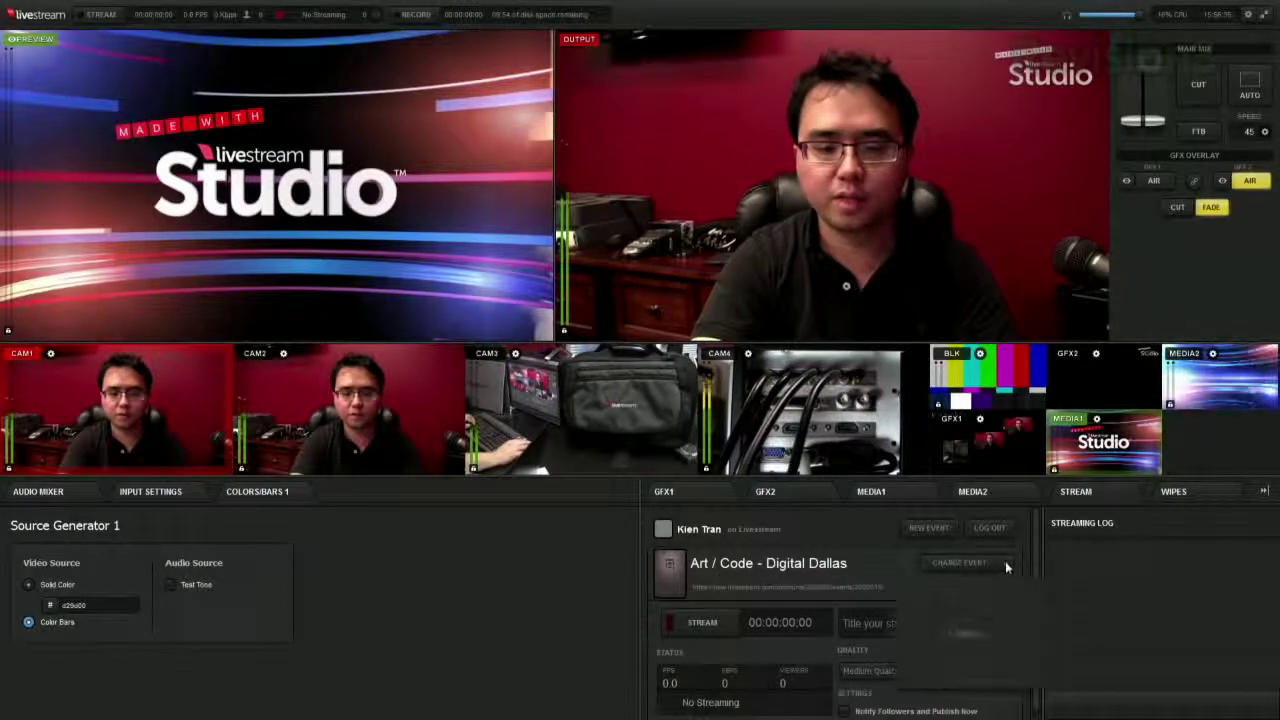
{"action": "left_click", "coordinate": [1004, 560]}
{"action": "left_click", "coordinate": [1004, 560]}
{"action": "left_click", "coordinate": [867, 548]}
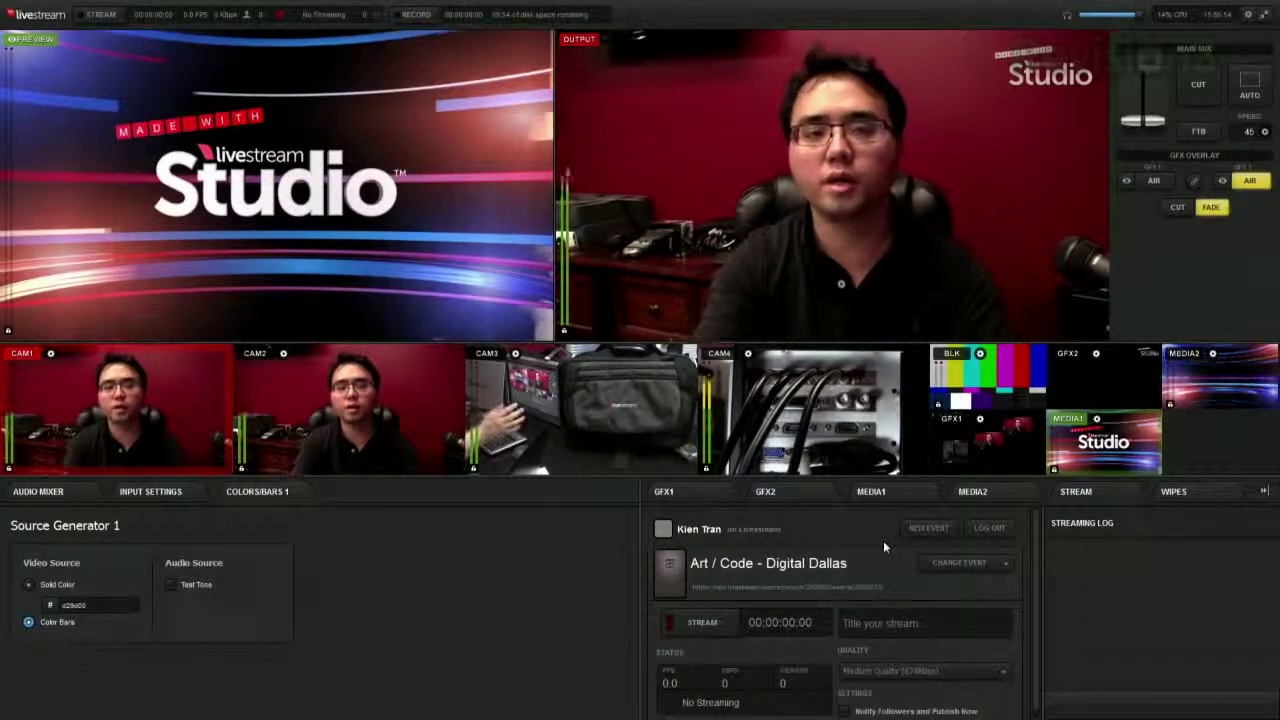
{"action": "left_click", "coordinate": [1190, 497]}
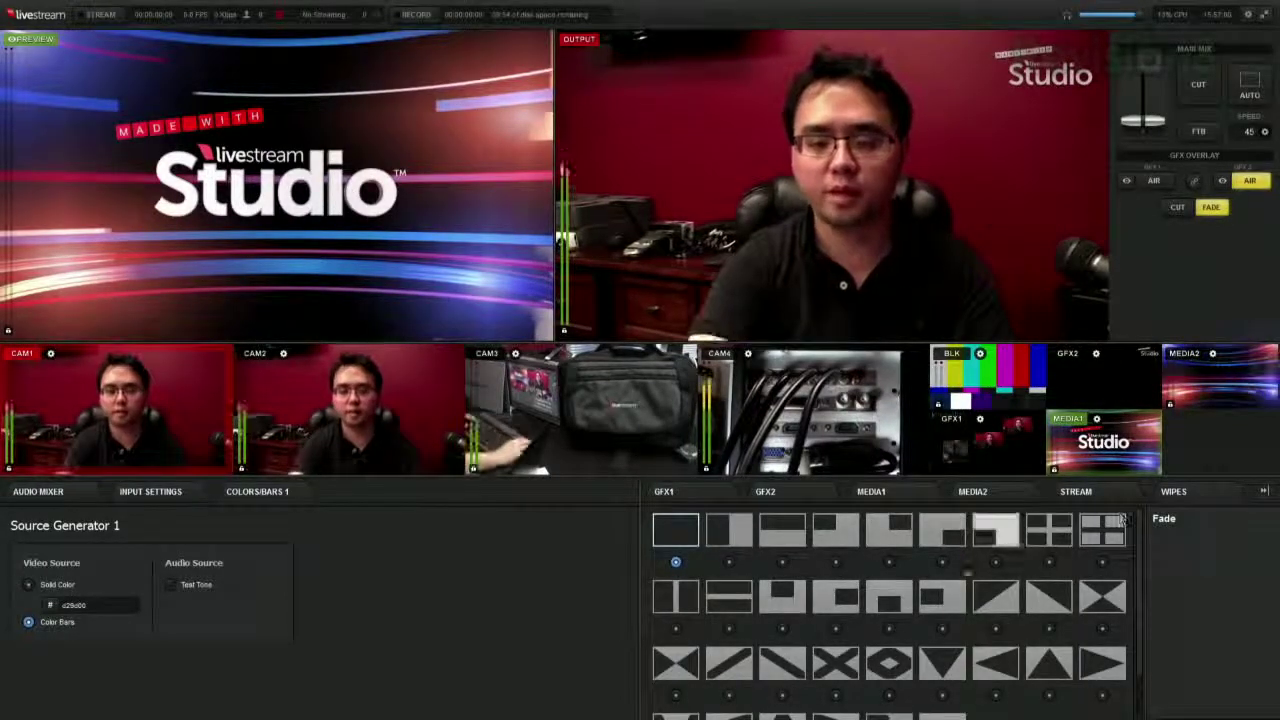
- Auto-transition to the Studio graphic with a Horizontal Edge Wipe, then back with a Vertical Edge Wipe
{"action": "scroll", "coordinate": [940, 598], "scroll_direction": "down", "scroll_amount": 1}
{"action": "scroll", "coordinate": [938, 597], "scroll_direction": "up", "scroll_amount": 1}
{"action": "left_click", "coordinate": [729, 529]}
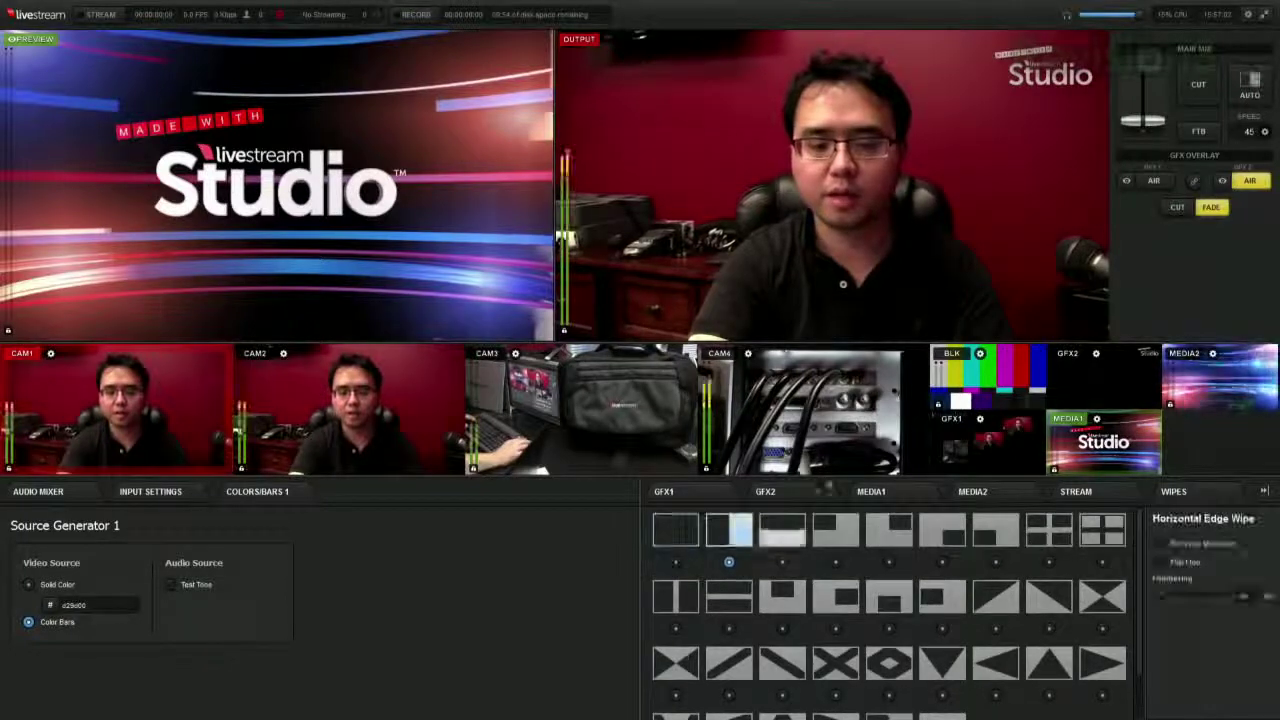
{"action": "left_click", "coordinate": [1249, 88]}
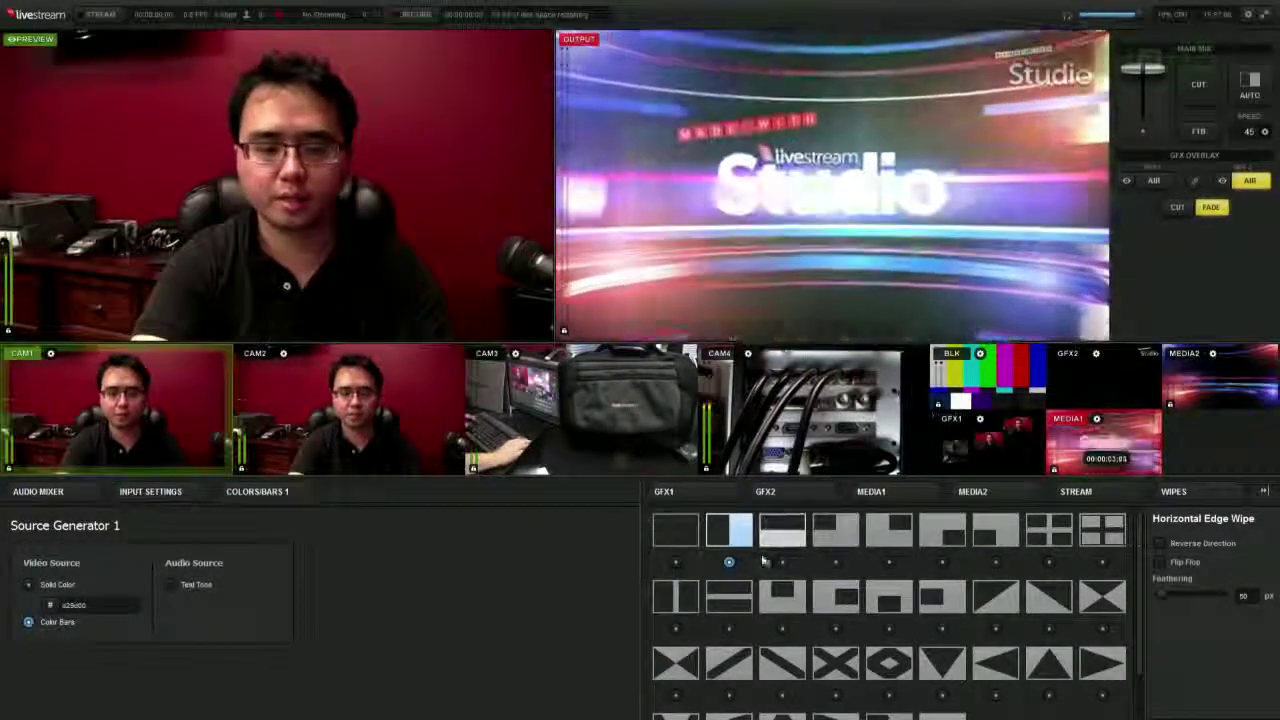
{"action": "left_click", "coordinate": [781, 528]}
{"action": "left_click", "coordinate": [1250, 86]}
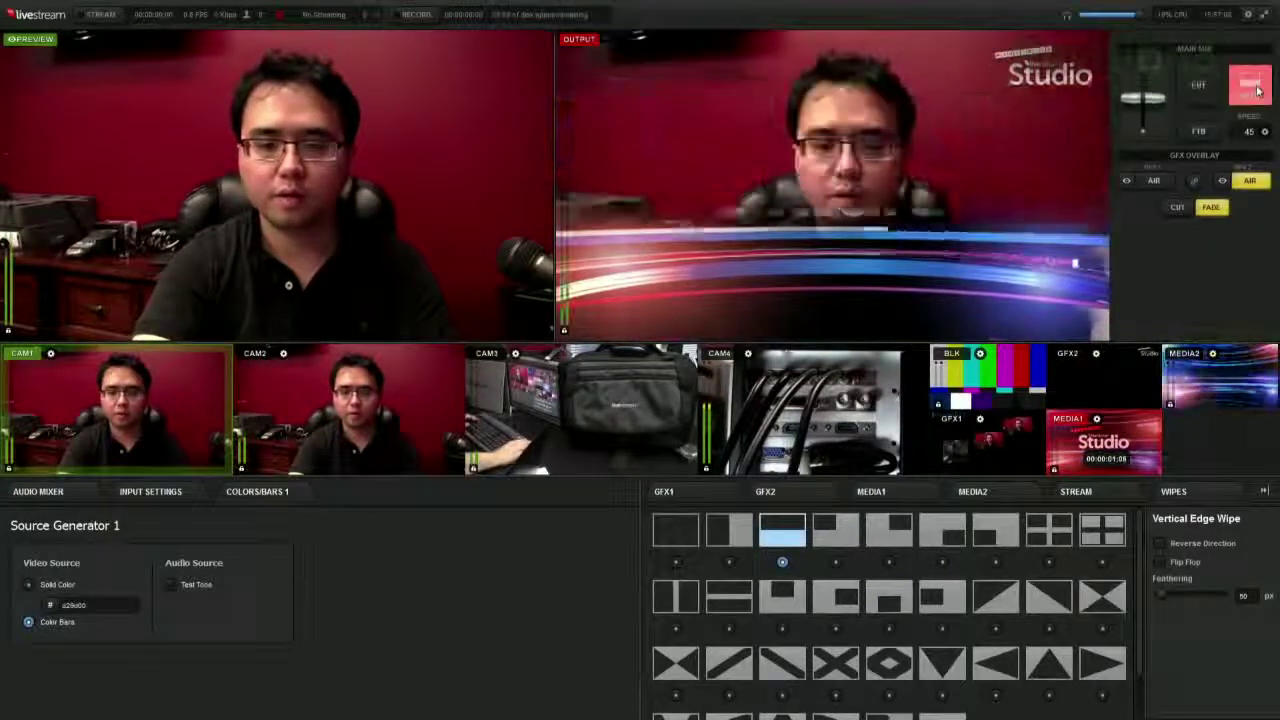
- Select Diamond Wipe and auto-transition to the Studio graphic and back to the camera
{"action": "left_click", "coordinate": [889, 662]}
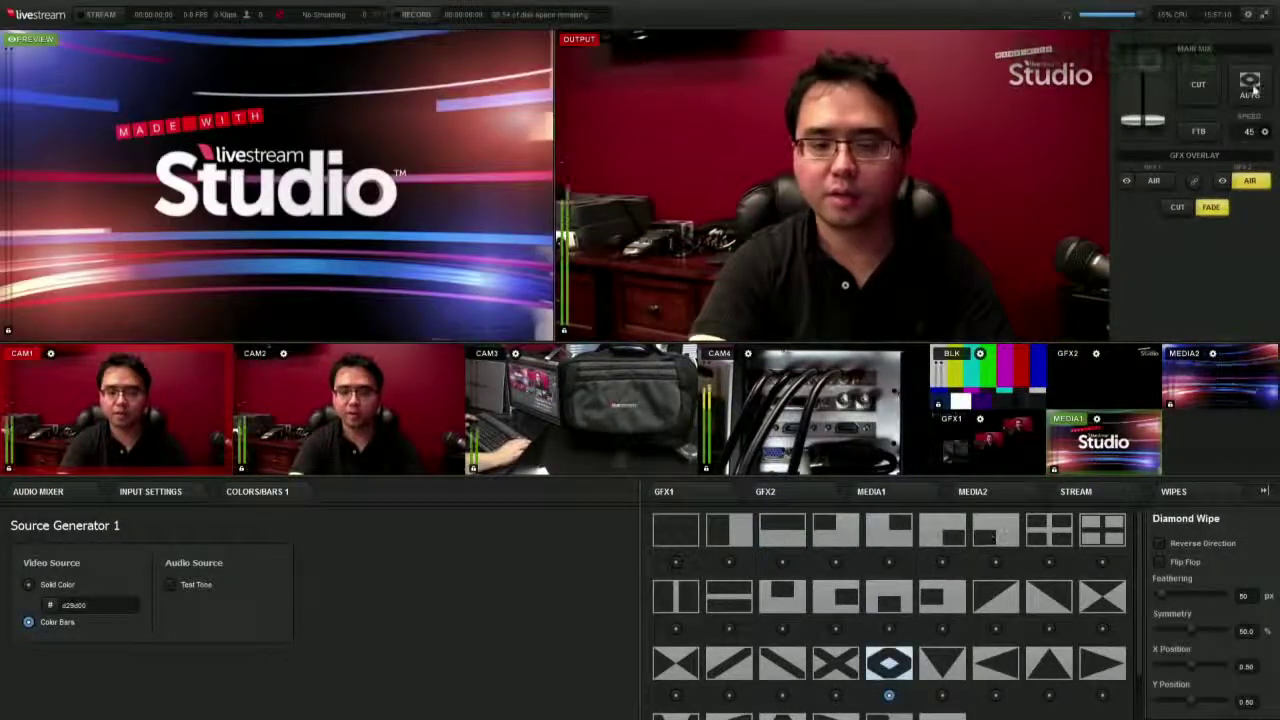
{"action": "left_click", "coordinate": [1250, 86]}
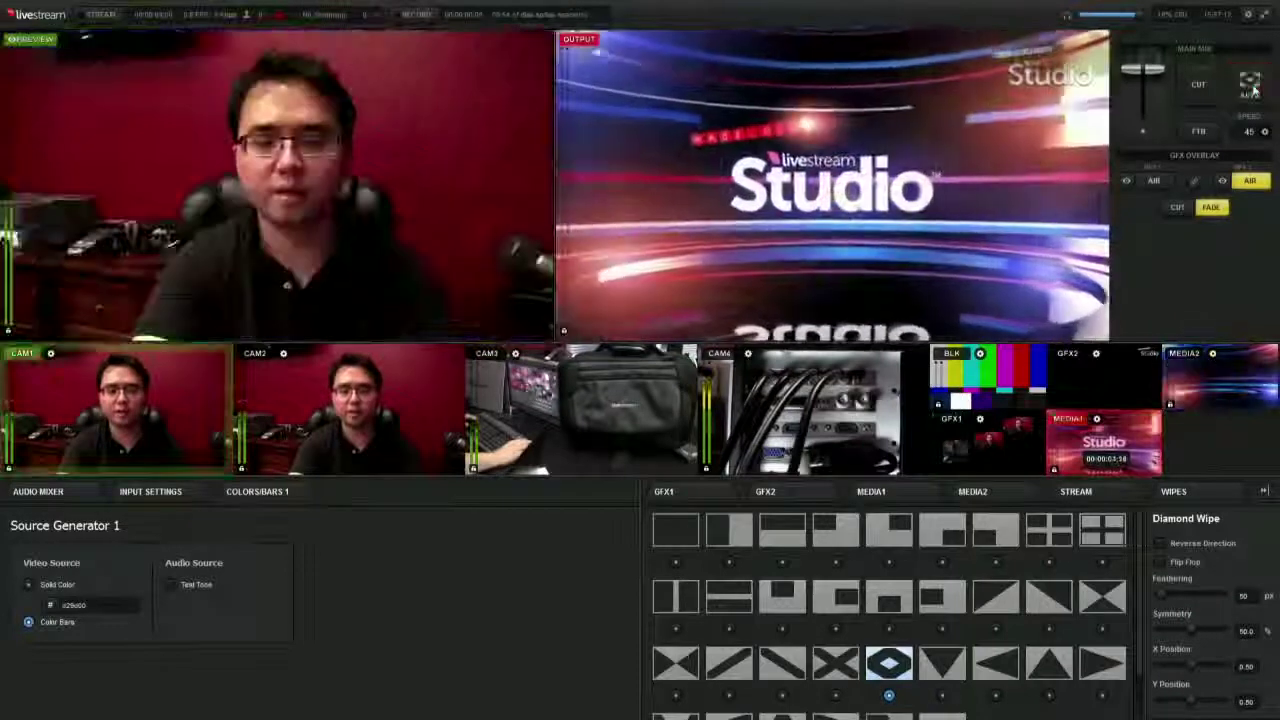
{"action": "left_click", "coordinate": [1247, 88]}
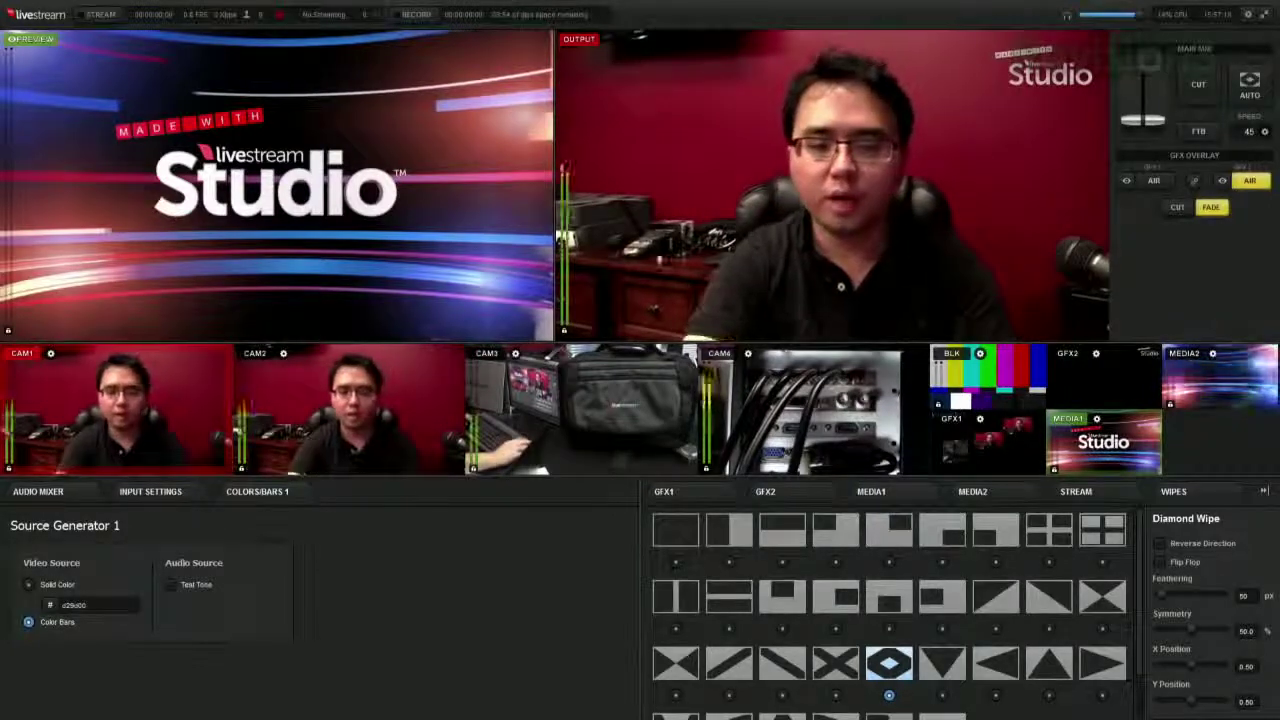
- Record about twelve seconds of program output, then show the Stream panel for the Art / Code event
{"action": "left_click", "coordinate": [415, 14]}
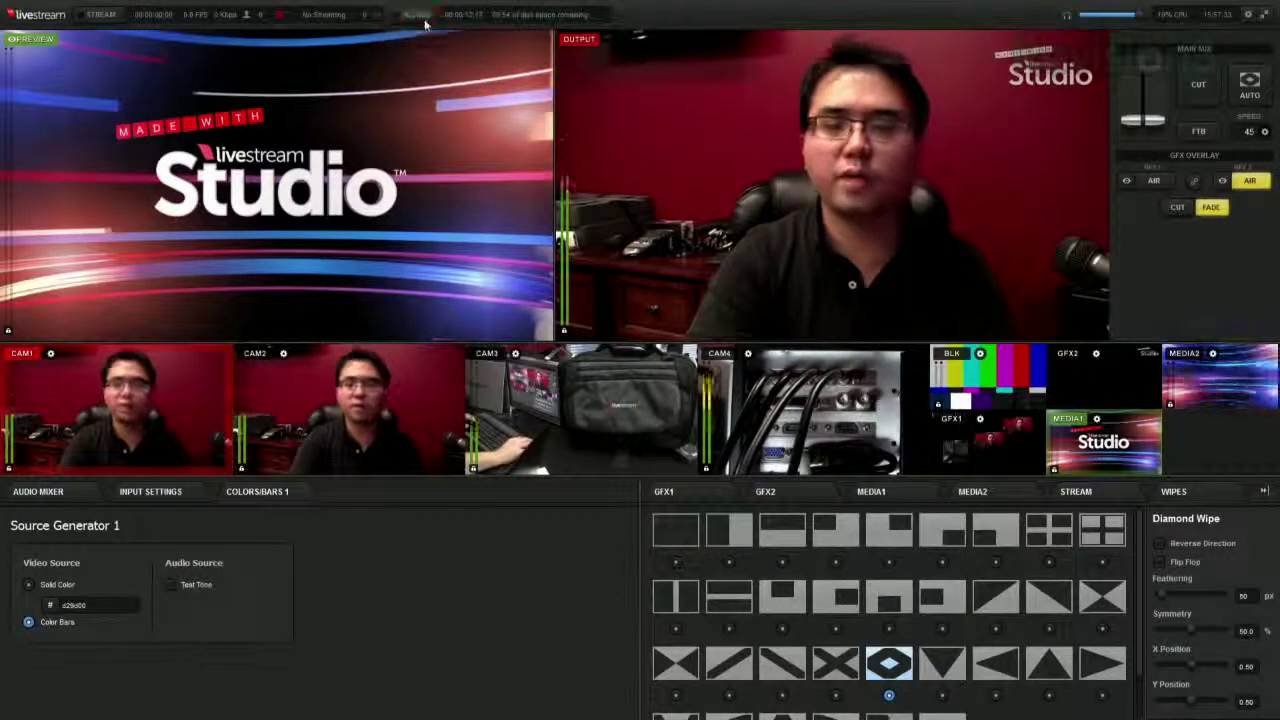
{"action": "left_click", "coordinate": [424, 22]}
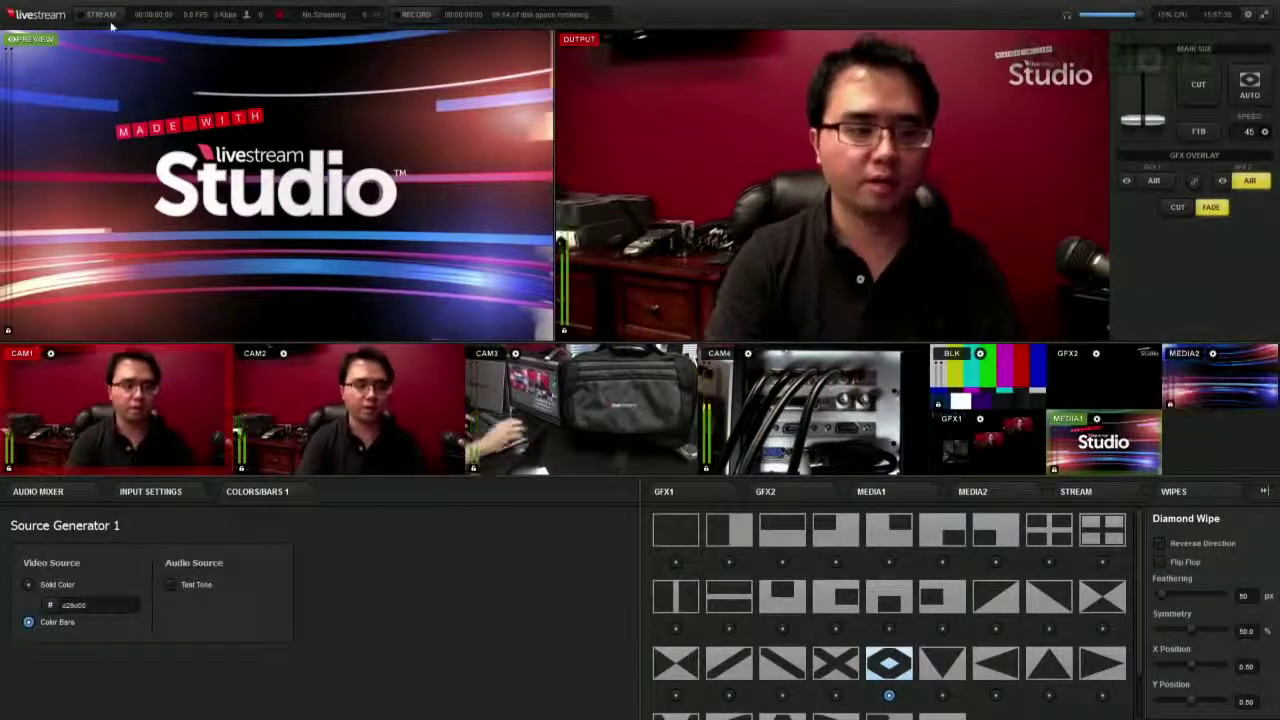
{"action": "left_click", "coordinate": [1080, 492]}
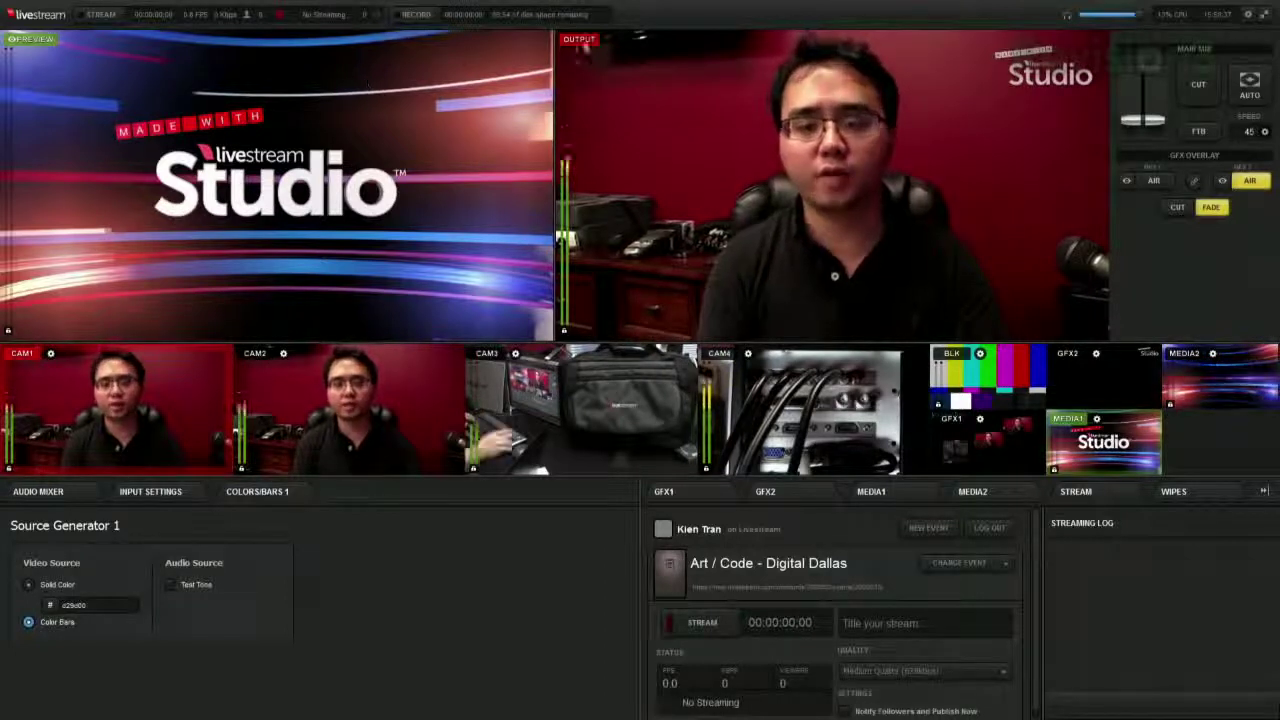
- Cue the CAM4 equipment shot in preview with the shortcut key 4
{"action": "key", "text": "4"}
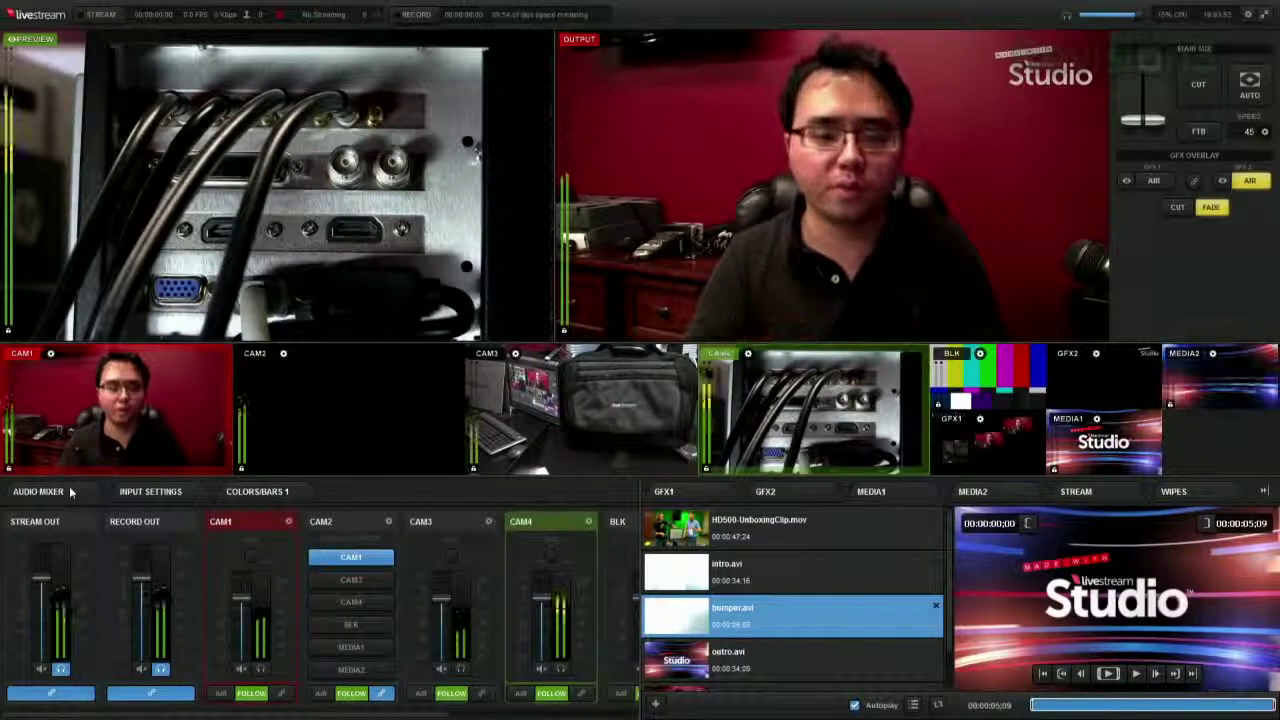
- Load the CAM3 bag shot into preview with shortcut key 3, replacing CAM4
{"action": "key", "text": "3"}
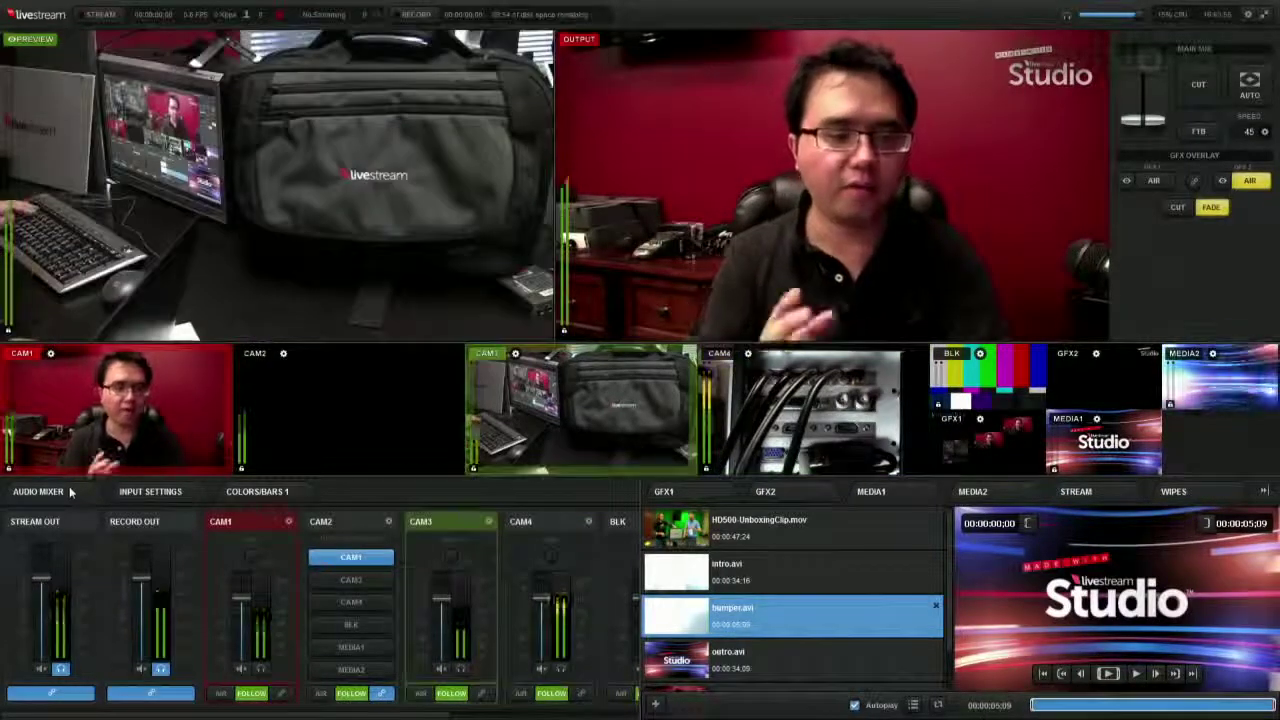